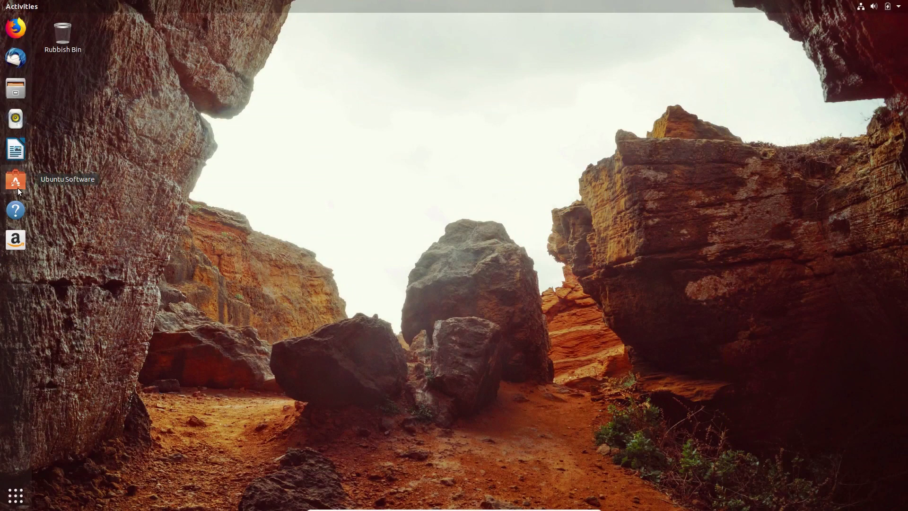
# Step: Open Ubuntu Software, minimize it, and search Activities for 'soft'
pyautogui.click(16, 182)
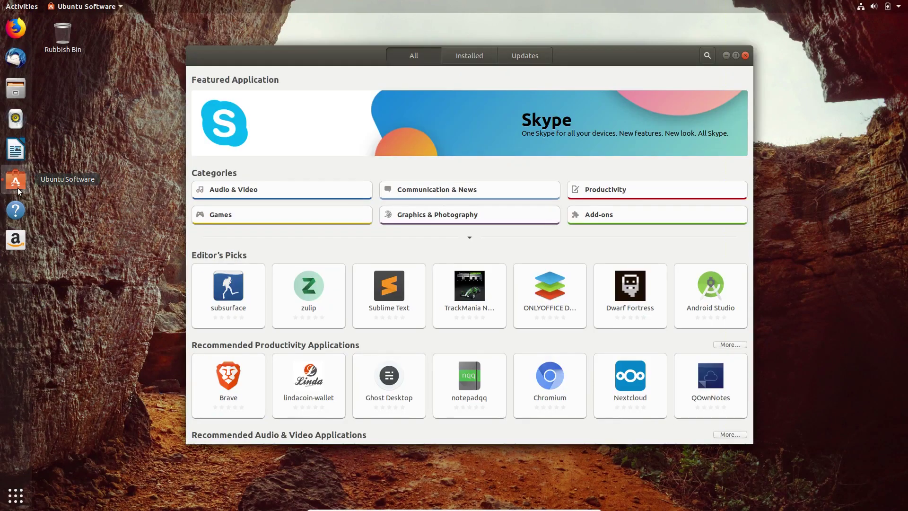
pyautogui.click(17, 182)
pyautogui.press('super')
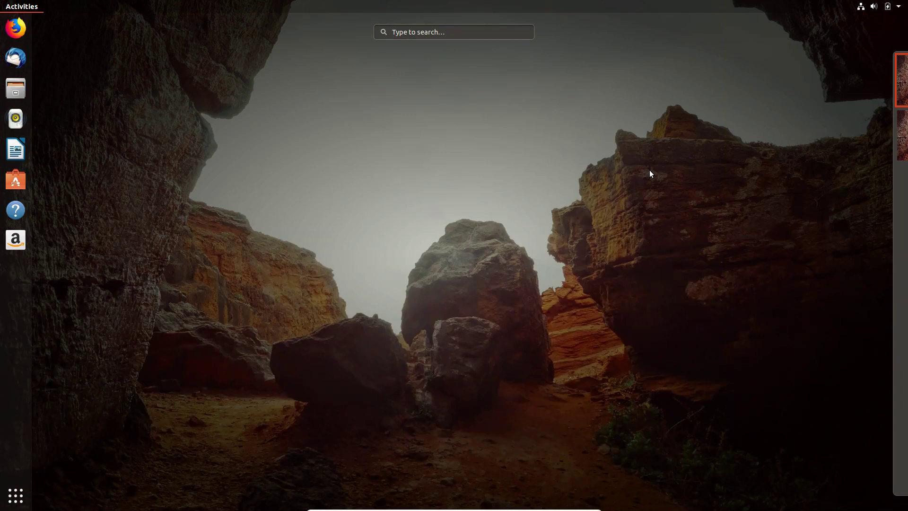
pyautogui.write('soft')
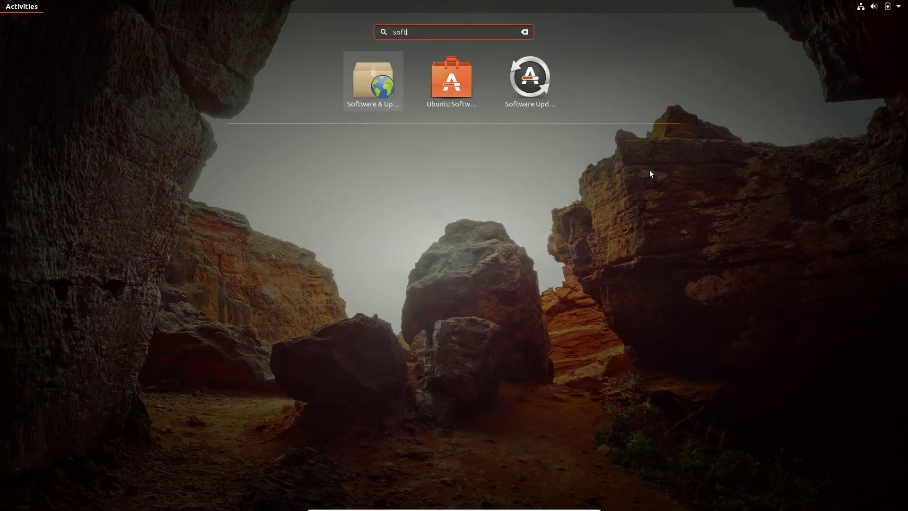
# Step: Reopen Ubuntu Software, browse Communication & News and Productivity, and return to the All page
pyautogui.click(453, 77)
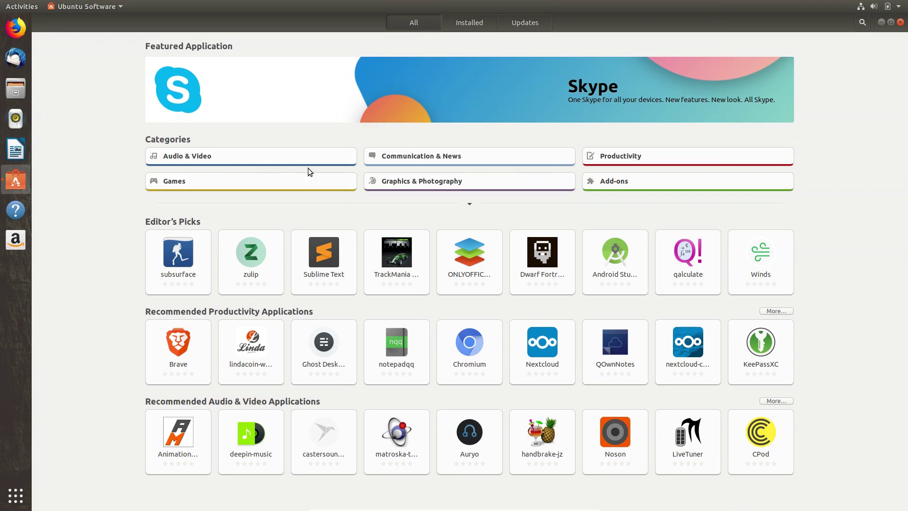
pyautogui.click(395, 159)
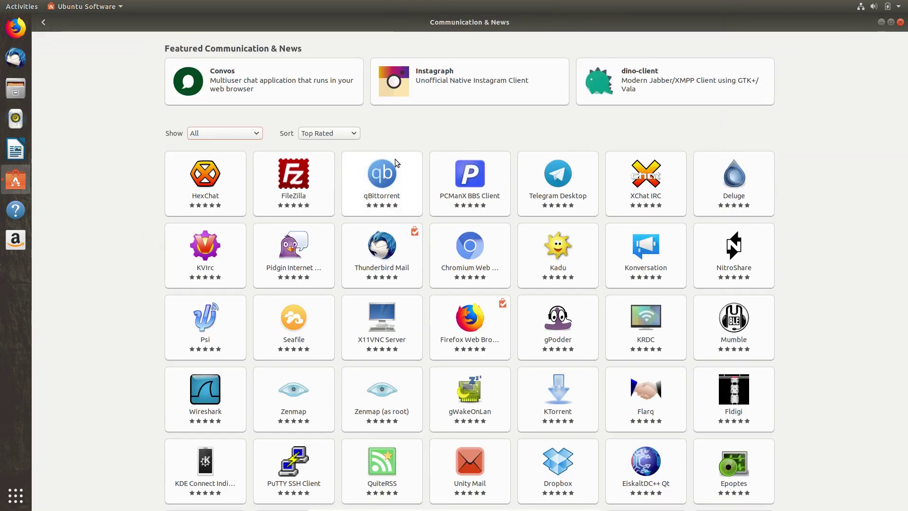
pyautogui.click(52, 30)
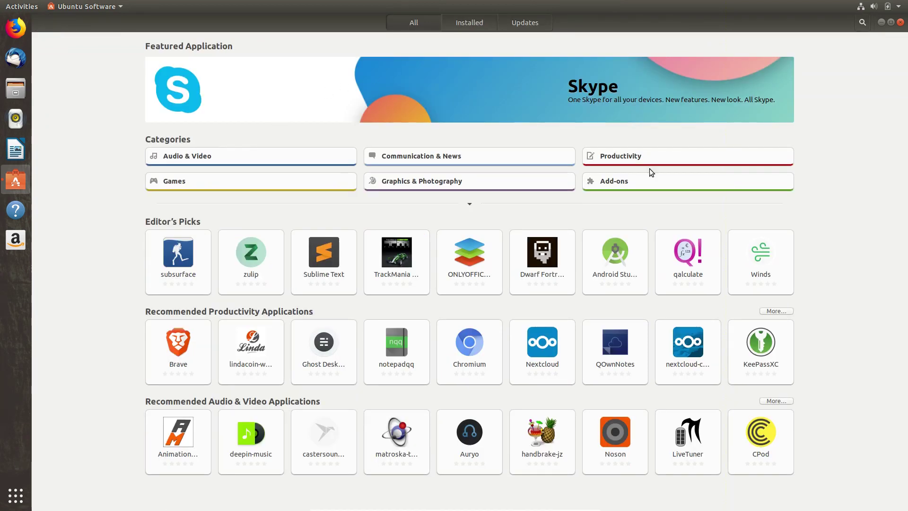
pyautogui.click(674, 154)
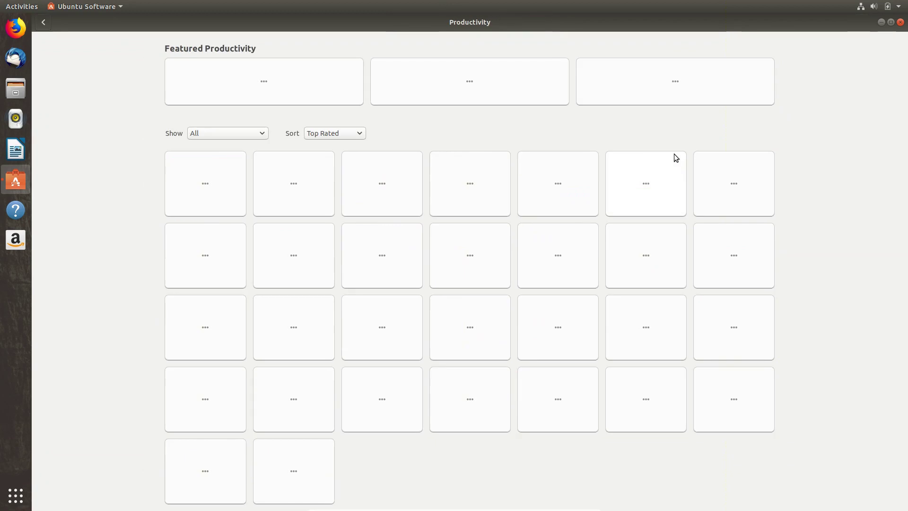
pyautogui.hotkey('alt', 'Left')
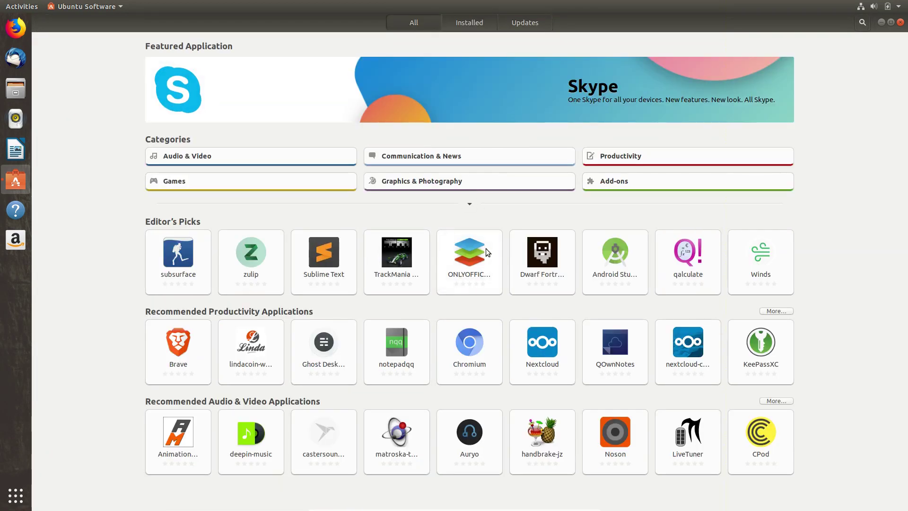
# Step: Open the ONLYOFFICE Desktop Editors page and check what its Free licence means
pyautogui.click(486, 249)
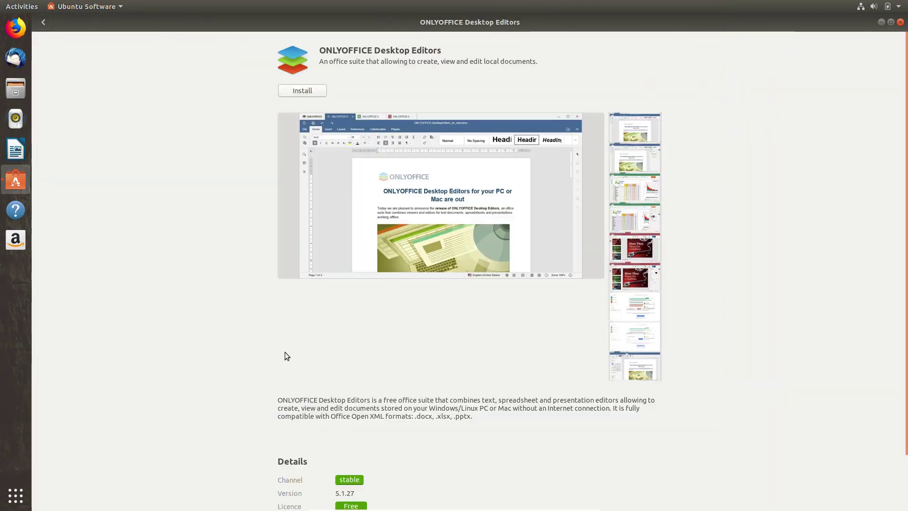
pyautogui.scroll(-3, 284, 367)
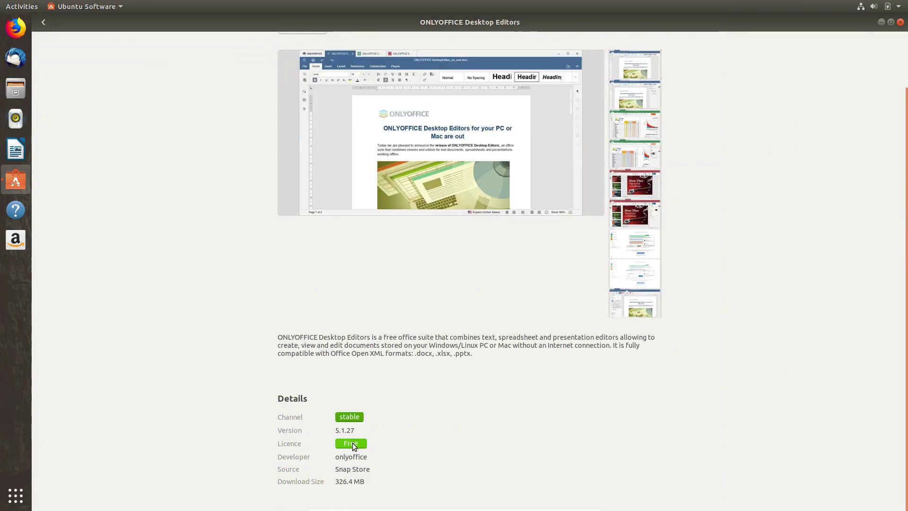
pyautogui.click(351, 444)
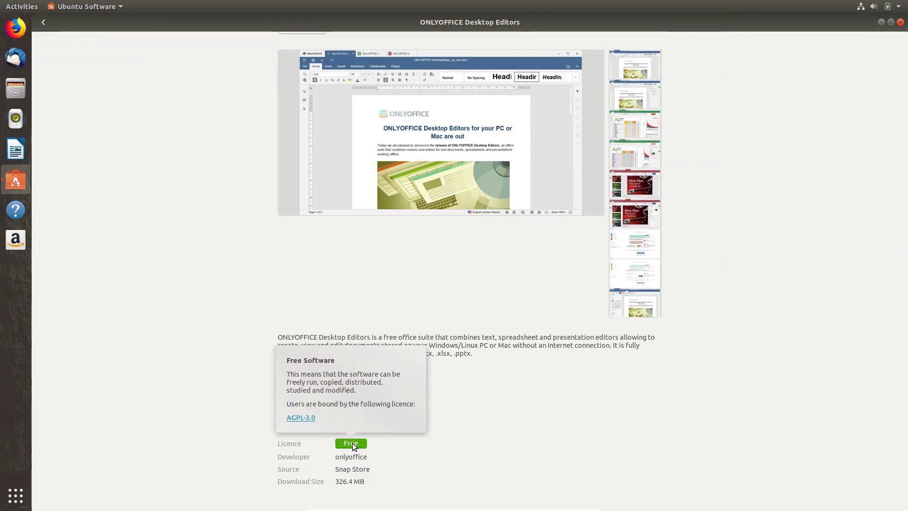
pyautogui.click(353, 443)
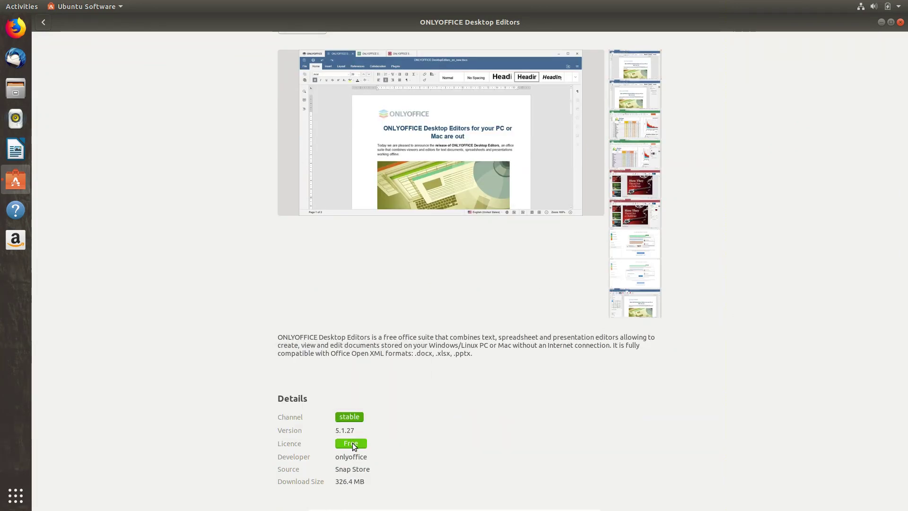
pyautogui.click(43, 22)
# Step: Check Sublime Text's Proprietary licence, then view ONLYOFFICE's spreadsheet and start-page screenshots
pyautogui.click(310, 248)
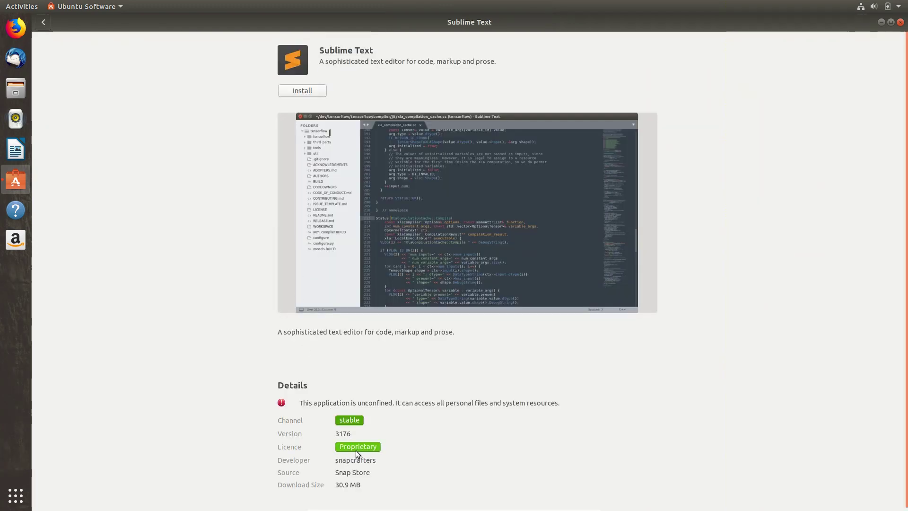
pyautogui.click(356, 450)
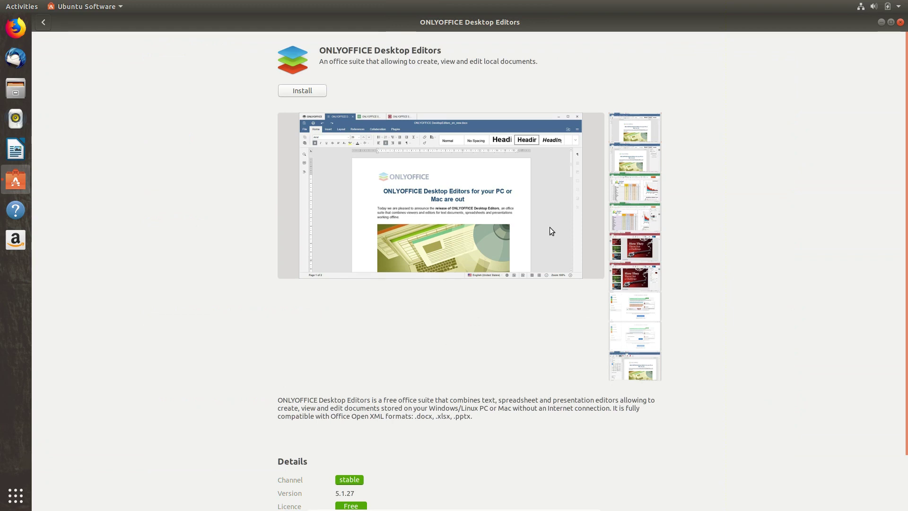
pyautogui.click(640, 167)
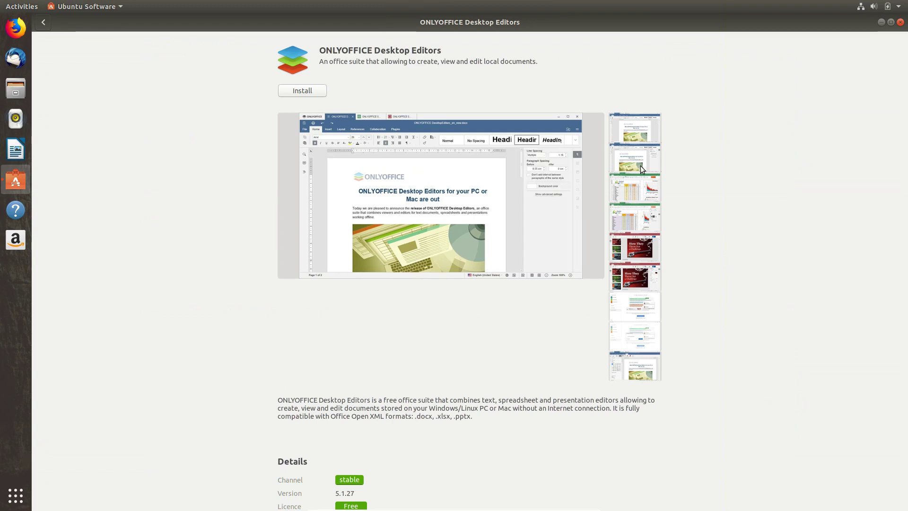
pyautogui.click(632, 189)
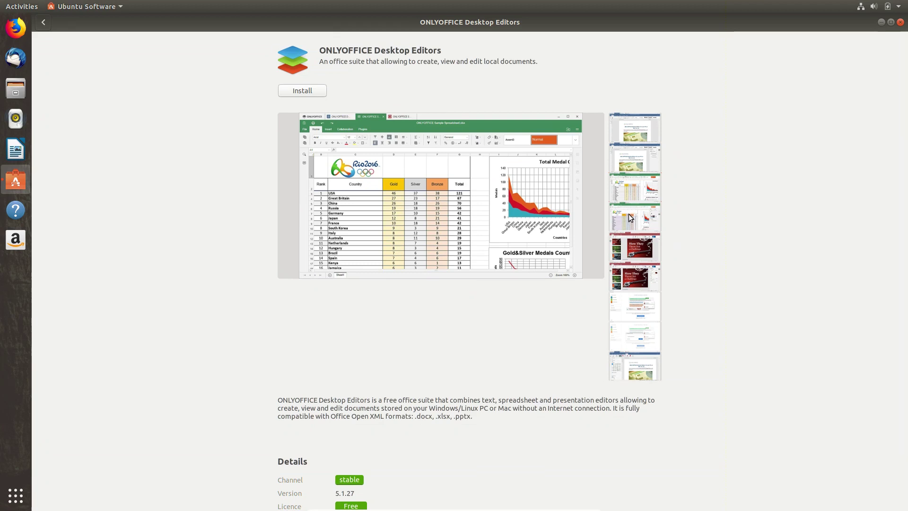
pyautogui.click(634, 307)
pyautogui.scroll(-2, 412, 331)
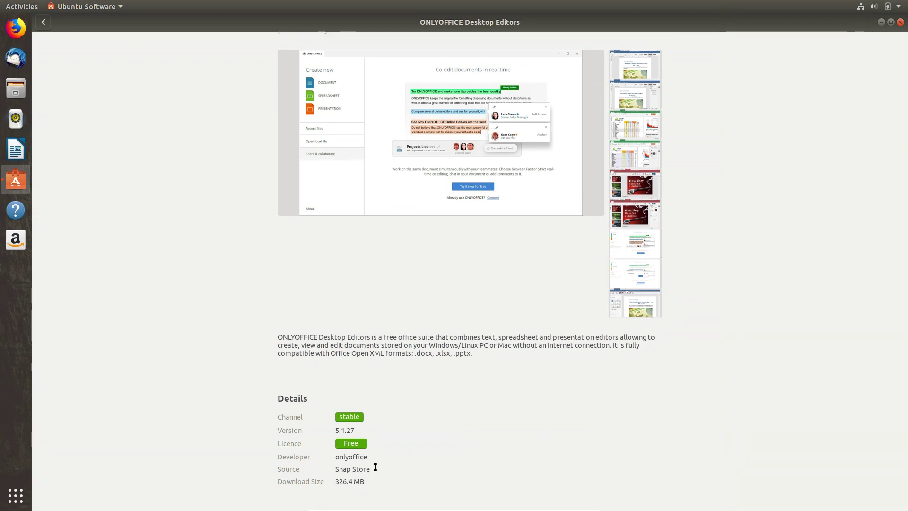
# Step: Open Software & Updates, view Other Software sources, and cancel adding a repository
pyautogui.press('super')
pyautogui.write('soft')
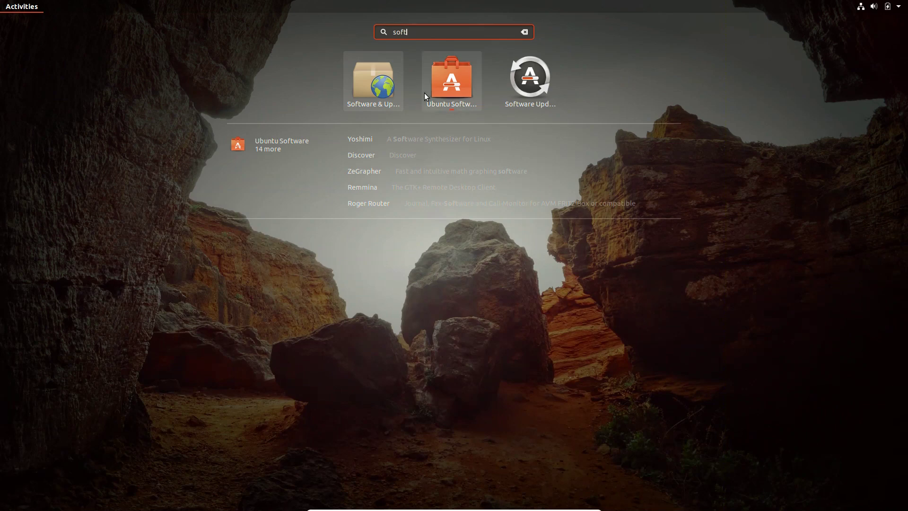
pyautogui.click(380, 78)
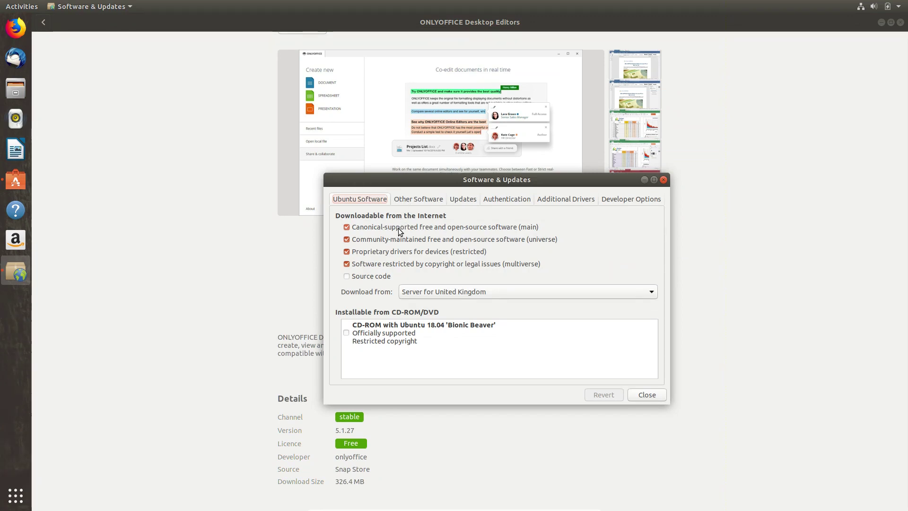
pyautogui.click(404, 198)
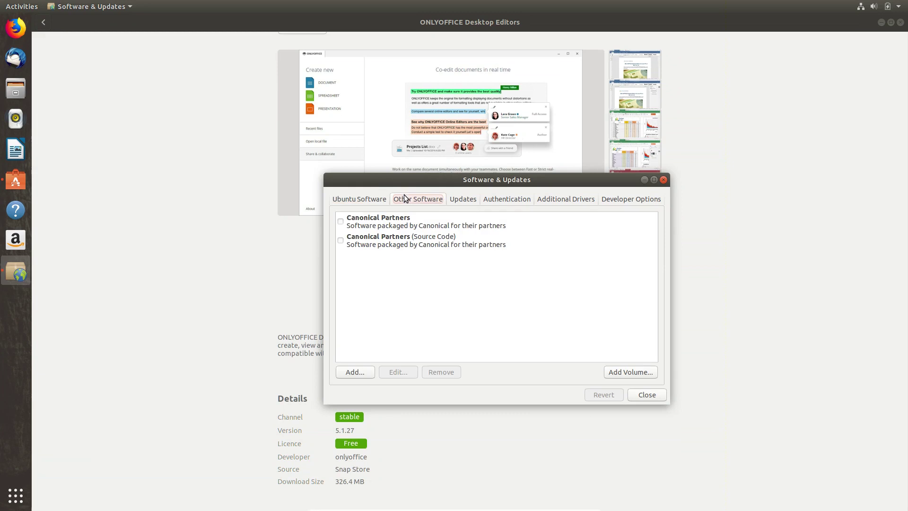
pyautogui.click(350, 373)
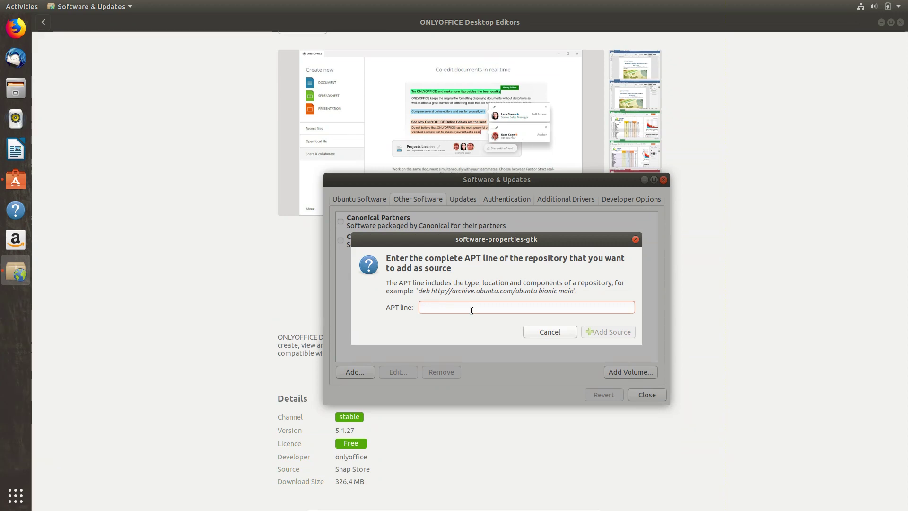
pyautogui.click(543, 331)
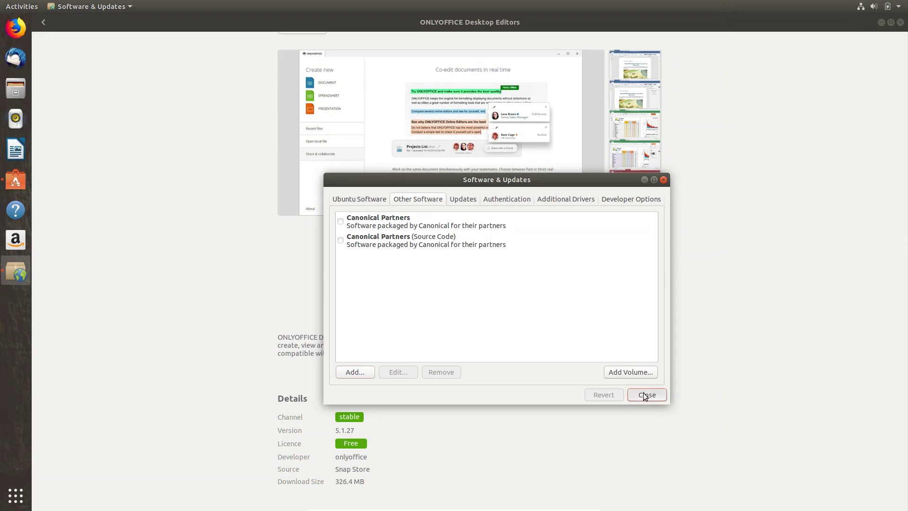
# Step: Close Software & Updates and install ONLYOFFICE Desktop Editors, authenticating with the account password
pyautogui.click(645, 396)
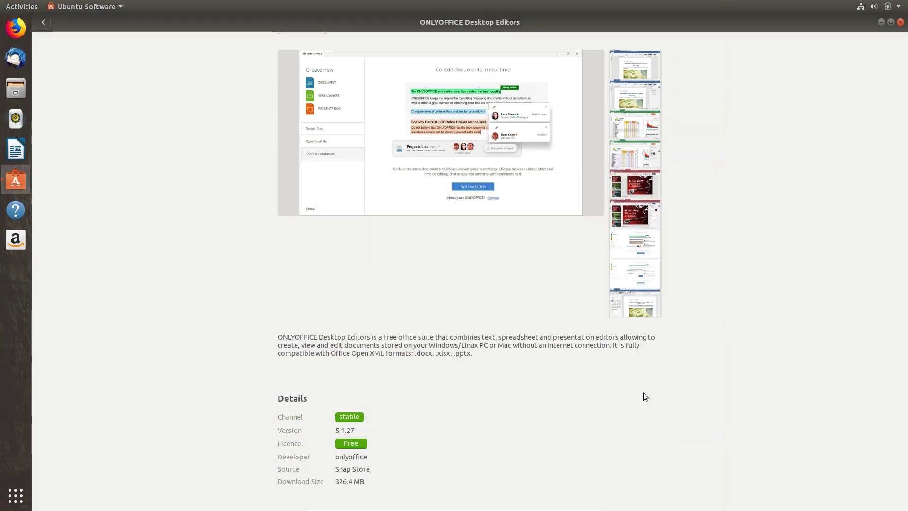
pyautogui.scroll(2, 323, 87)
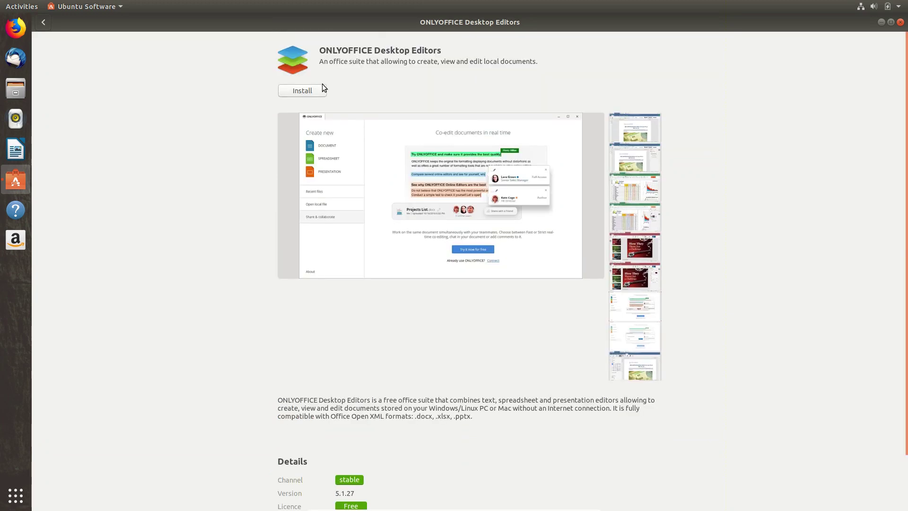
pyautogui.click(302, 91)
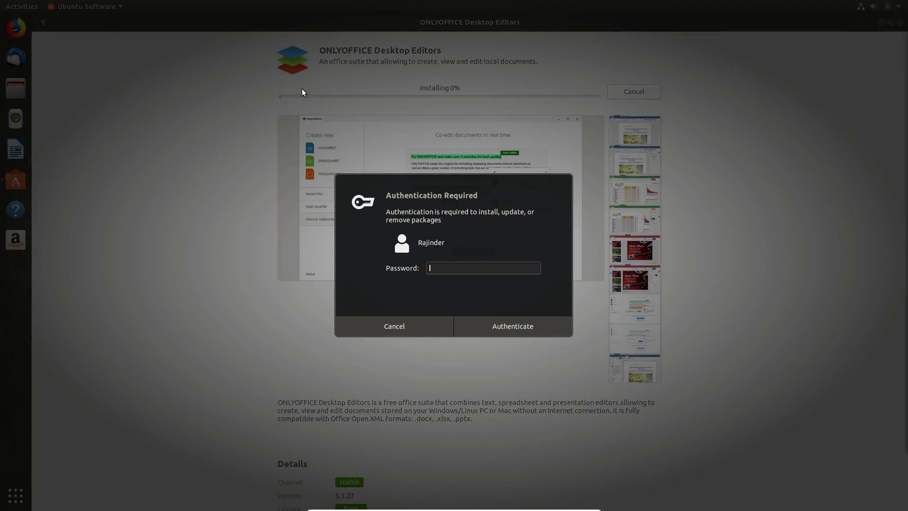
pyautogui.write('*****')
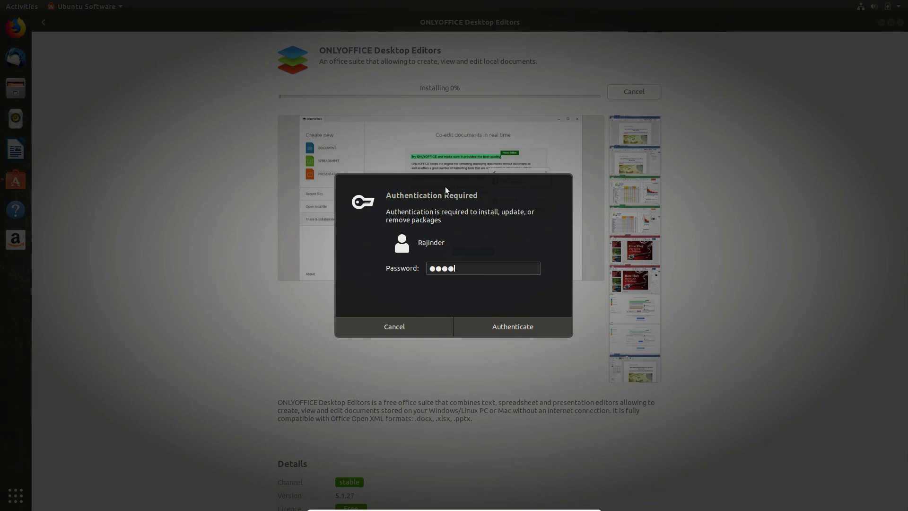
pyautogui.click(495, 331)
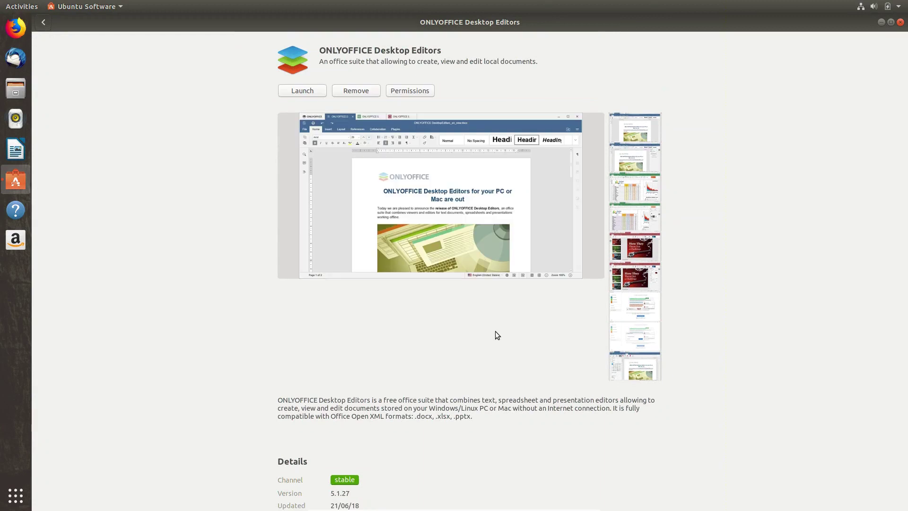
# Step: Search Activities for 'only' and add ONLYOFFICE Desktop Editors to the dock favourites
pyautogui.click(900, 22)
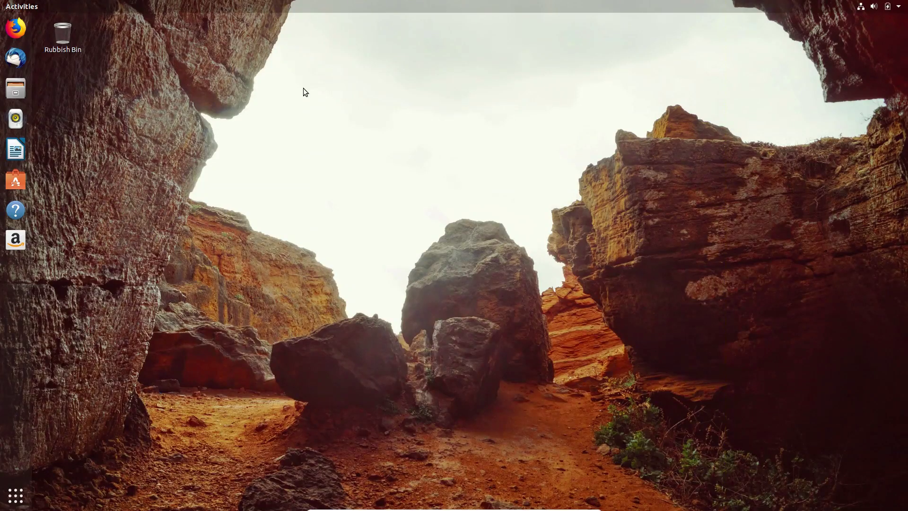
pyautogui.press('super')
pyautogui.write('only')
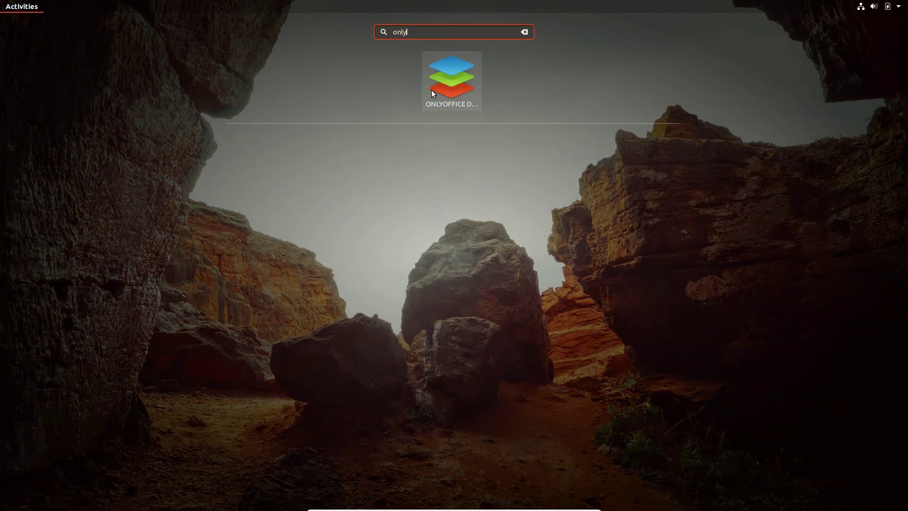
pyautogui.rightClick(433, 90)
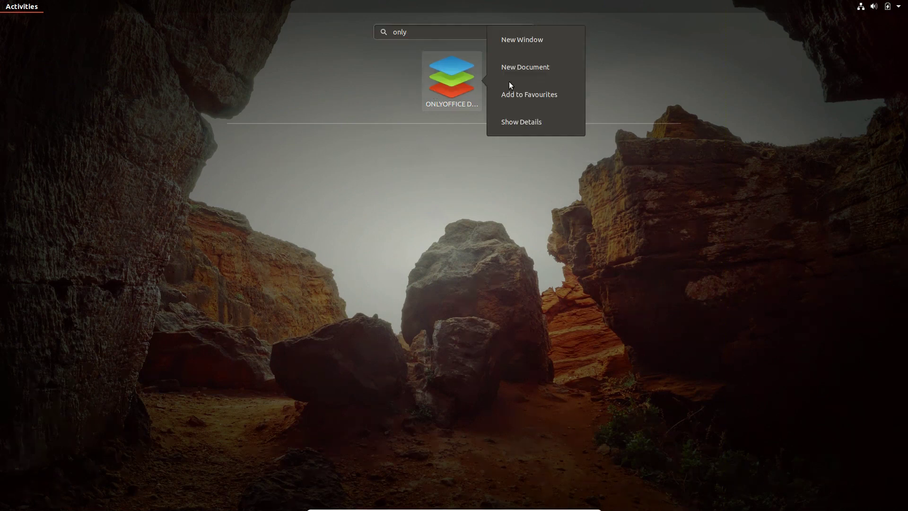
pyautogui.click(523, 92)
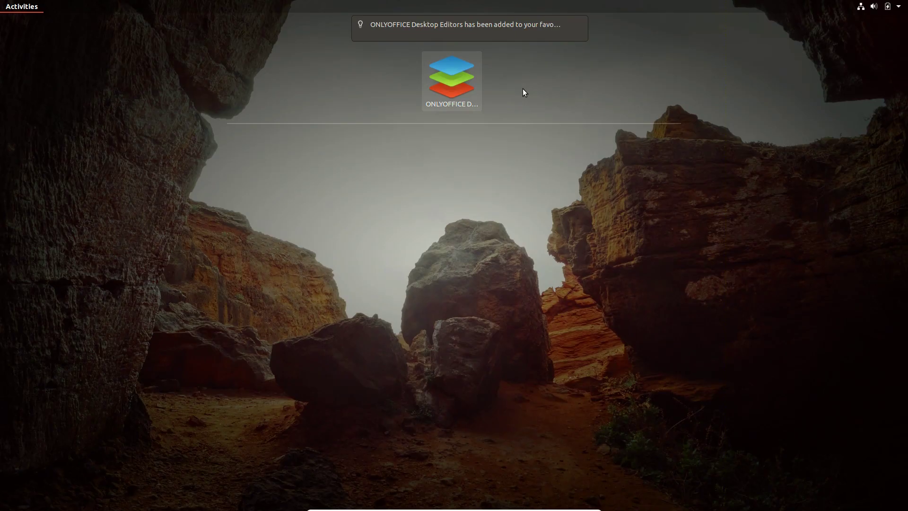
pyautogui.click(523, 89)
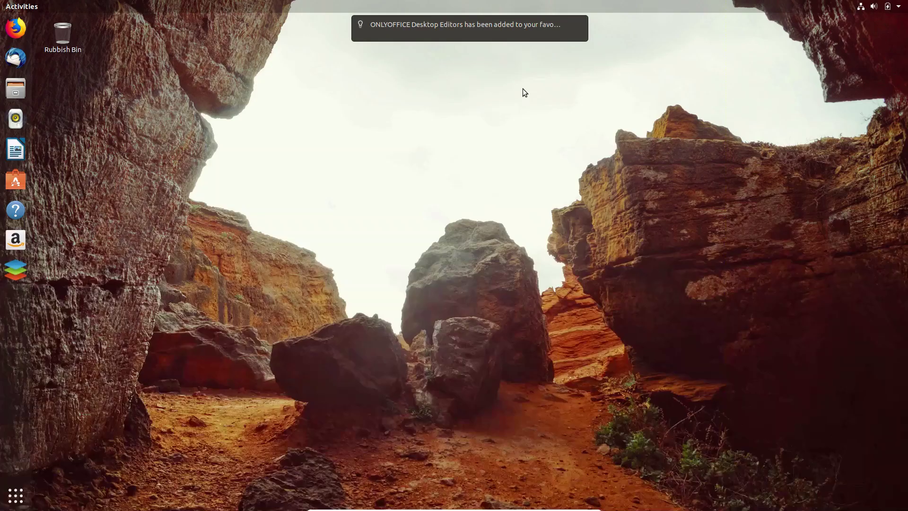
# Step: Start a new ONLYOFFICE document reading 'This is', then search Ubuntu Software for ONLYOFFICE
pyautogui.click(16, 270)
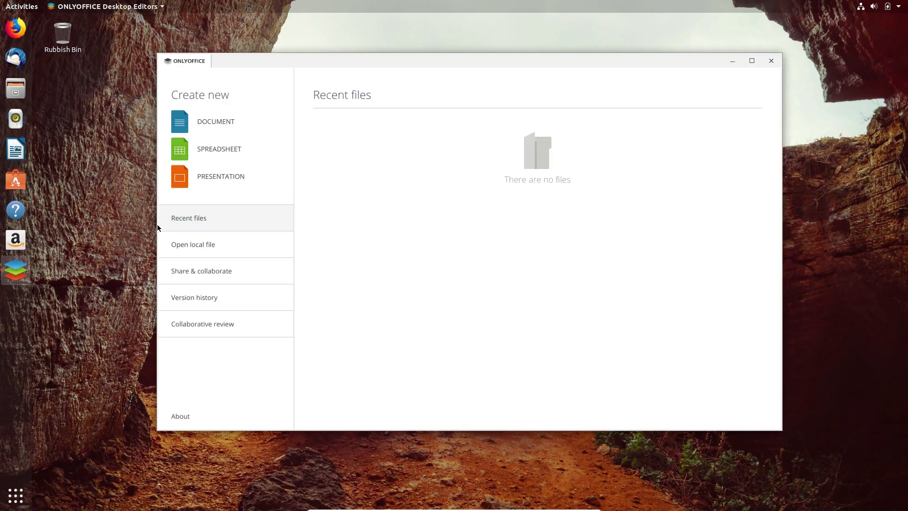
pyautogui.click(227, 123)
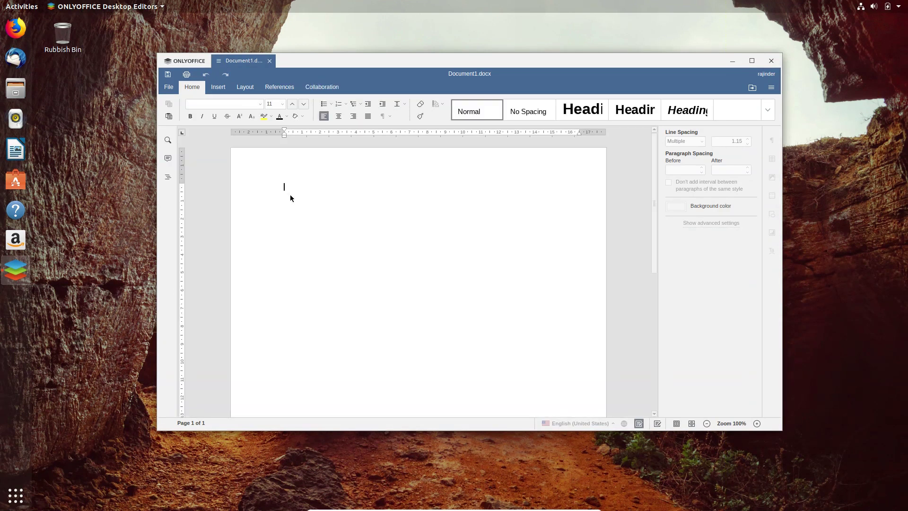
pyautogui.write('This is')
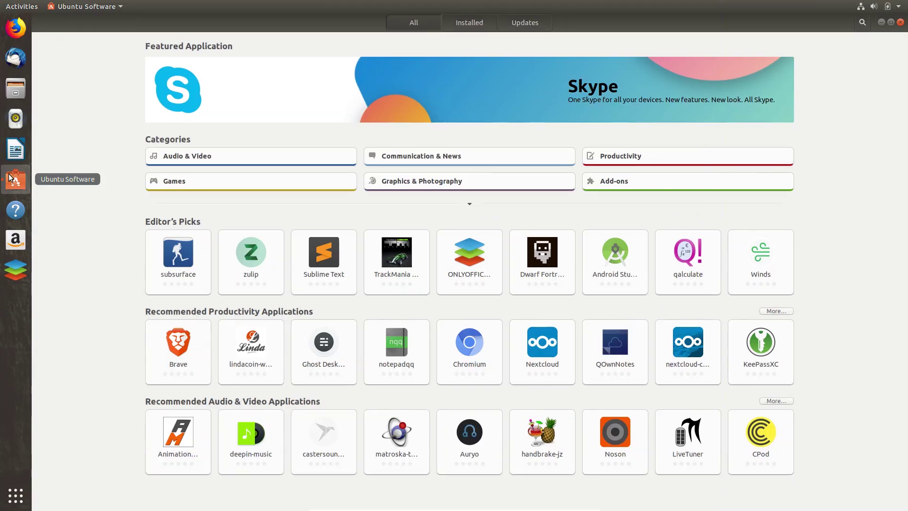
pyautogui.click(457, 24)
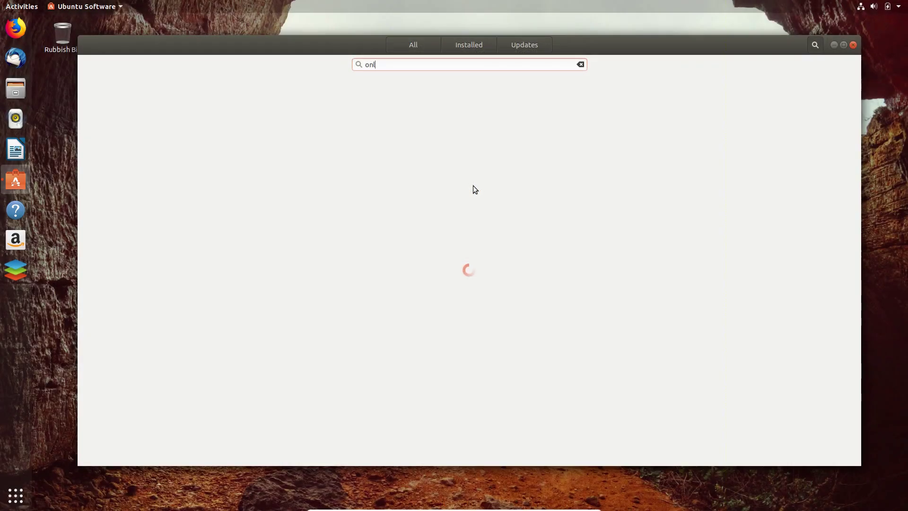
pyautogui.write('y')
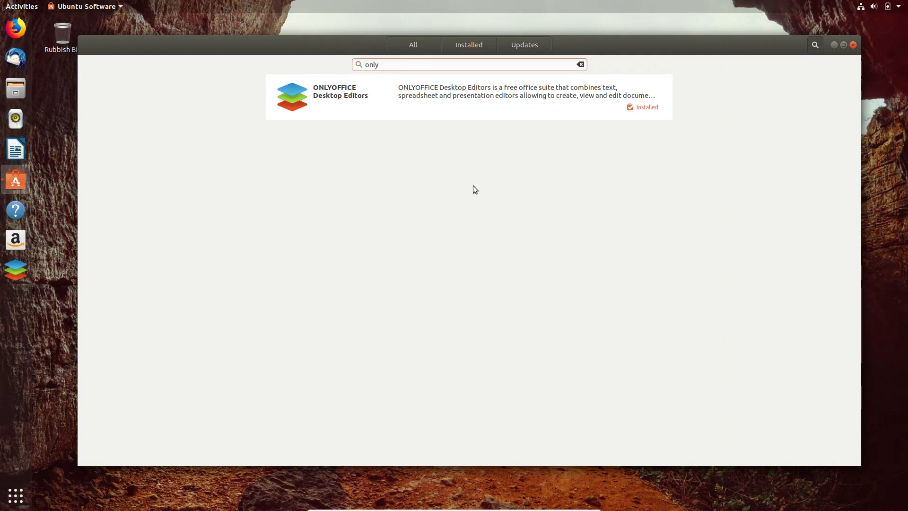
# Step: Remove ONLYOFFICE Desktop Editors from its details page, confirming and entering the account password
pyautogui.click(649, 111)
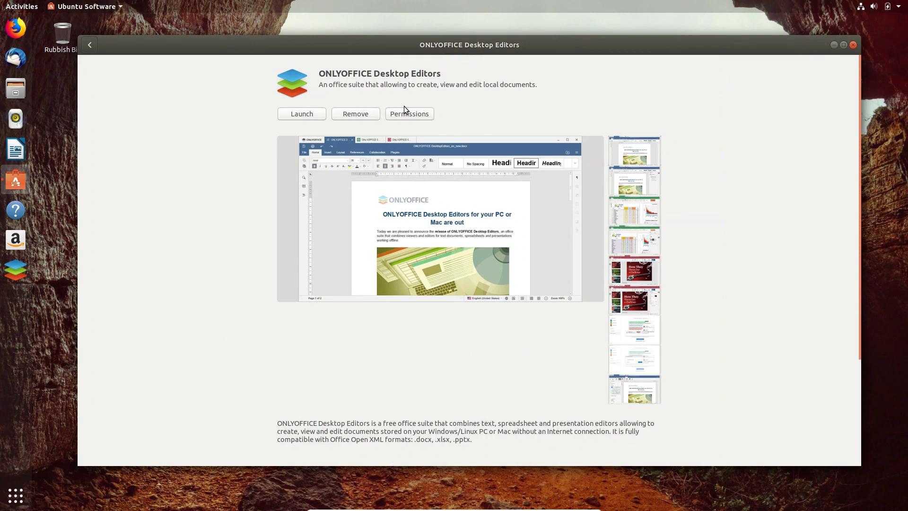
pyautogui.click(364, 114)
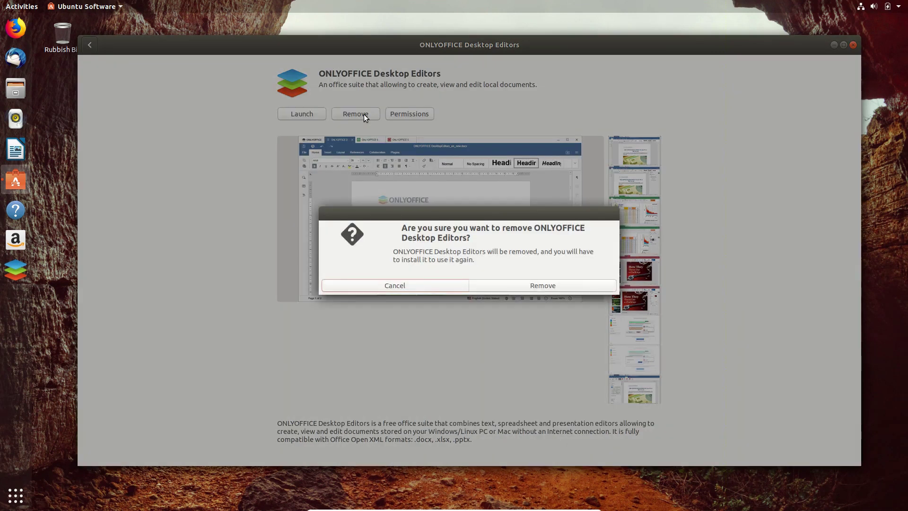
pyautogui.click(580, 286)
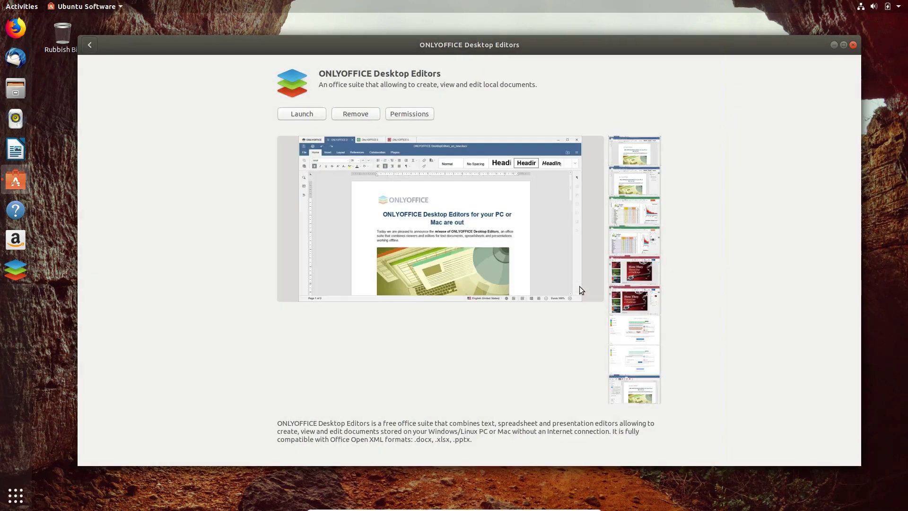
pyautogui.write('******')
pyautogui.press('Return')
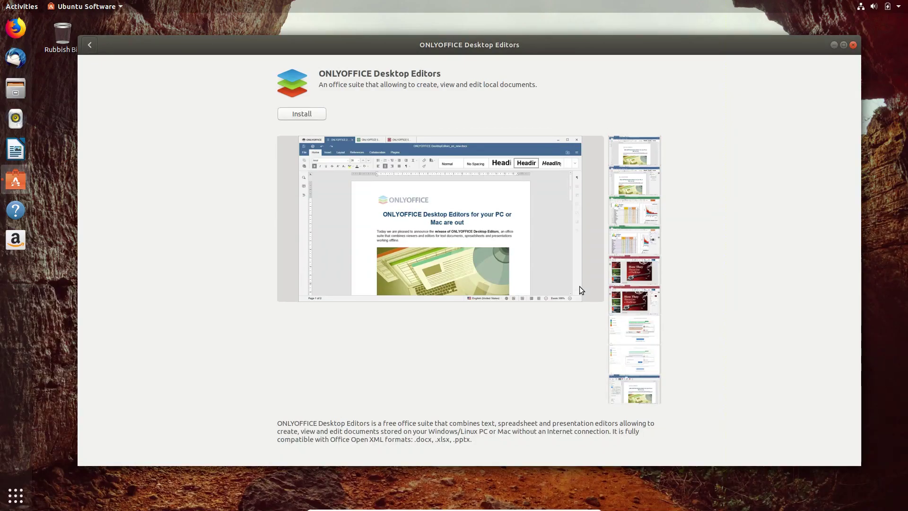
# Step: Open Activities and type 'onlyoffic' into the search
pyautogui.press('super')
pyautogui.write('onl')
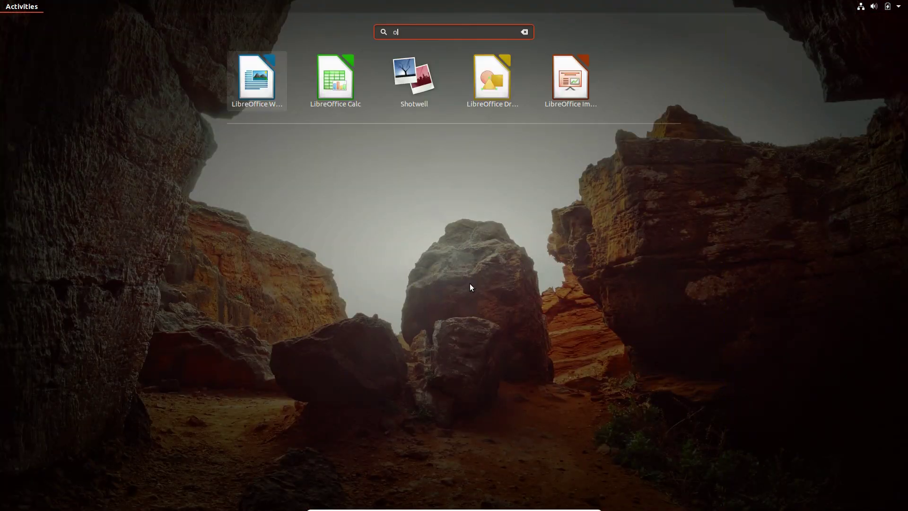
pyautogui.write('y')
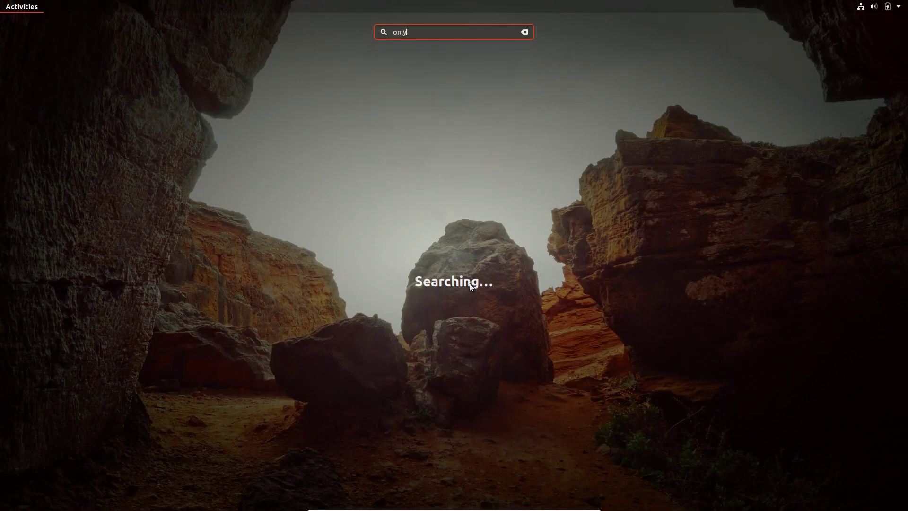
pyautogui.write('offi')
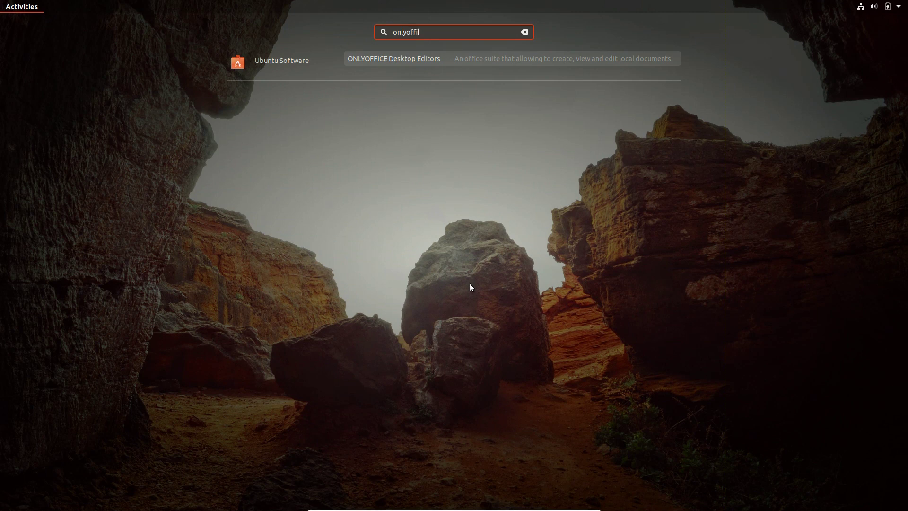
pyautogui.write('c')
# Step: Open the ONLYOFFICE store page and start reinstalling ONLYOFFICE Desktop Editors
pyautogui.click(430, 62)
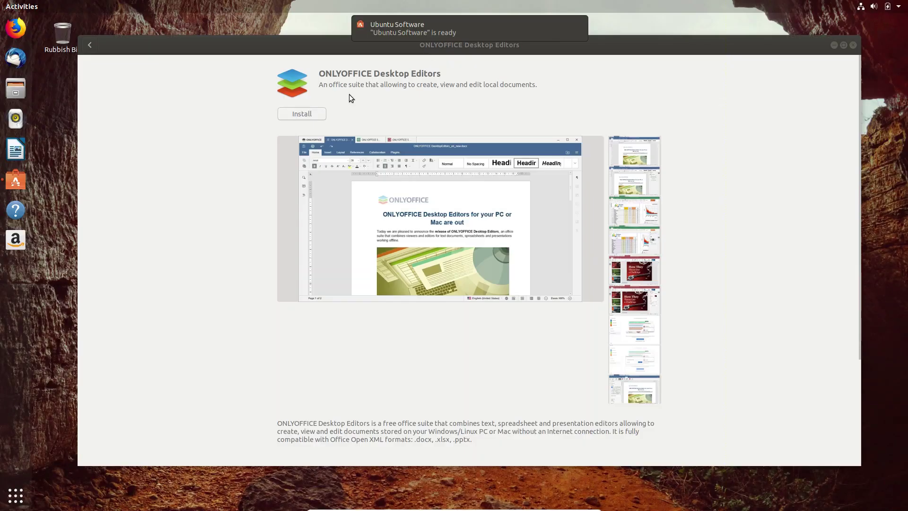
pyautogui.click(309, 117)
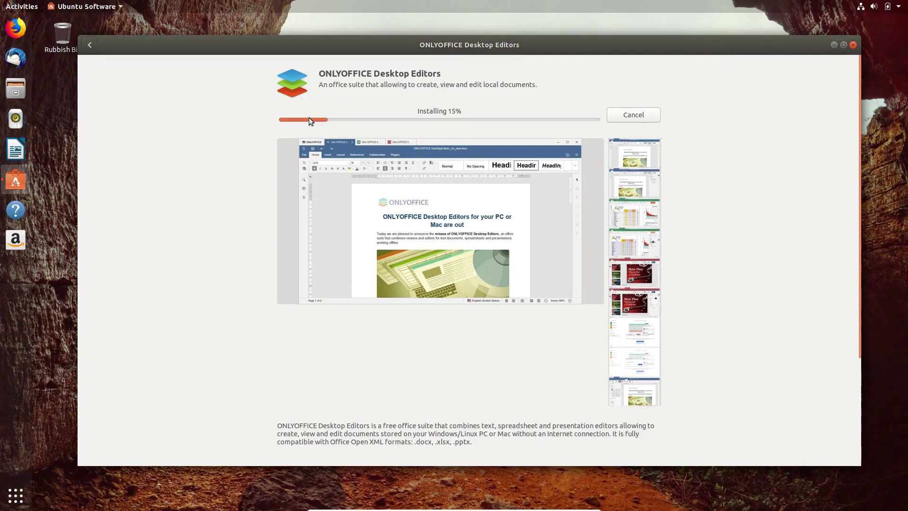
pyautogui.hotkey('alt', 'Left')
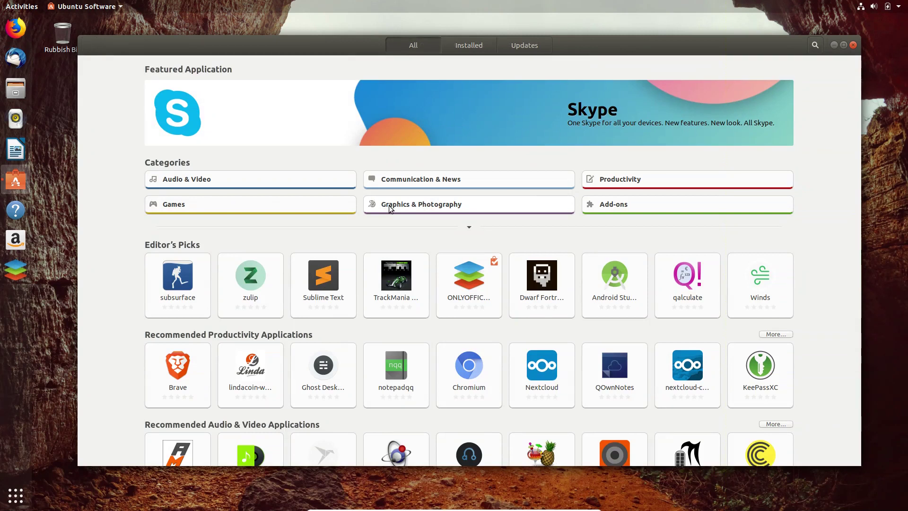
# Step: Install GIMP from the Graphics & Photography category
pyautogui.click(388, 205)
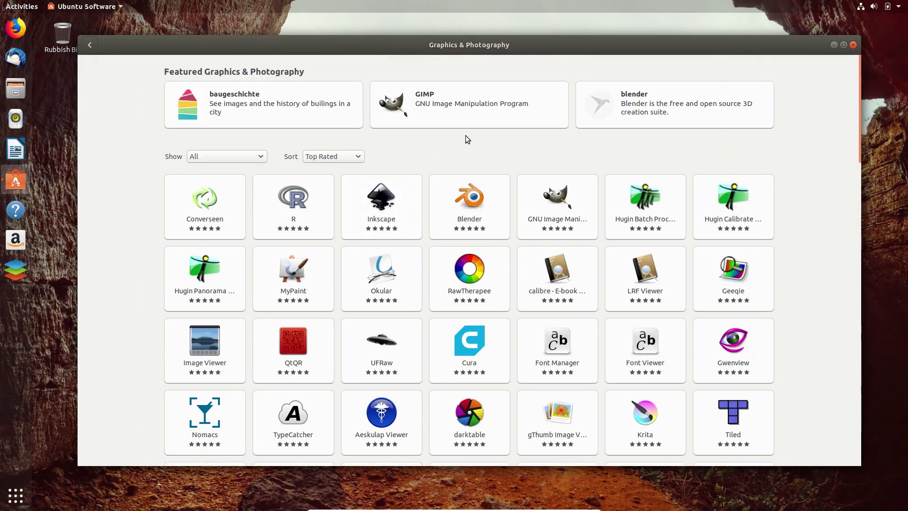
pyautogui.click(493, 111)
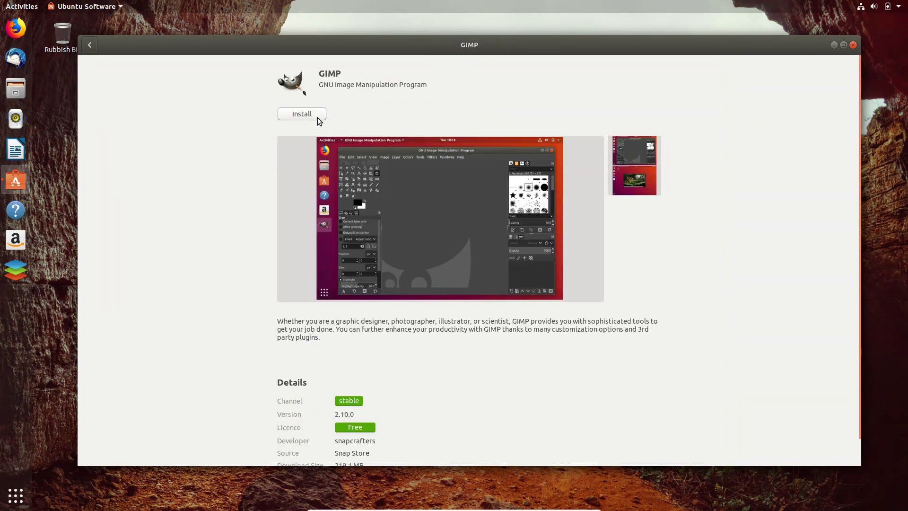
pyautogui.click(306, 116)
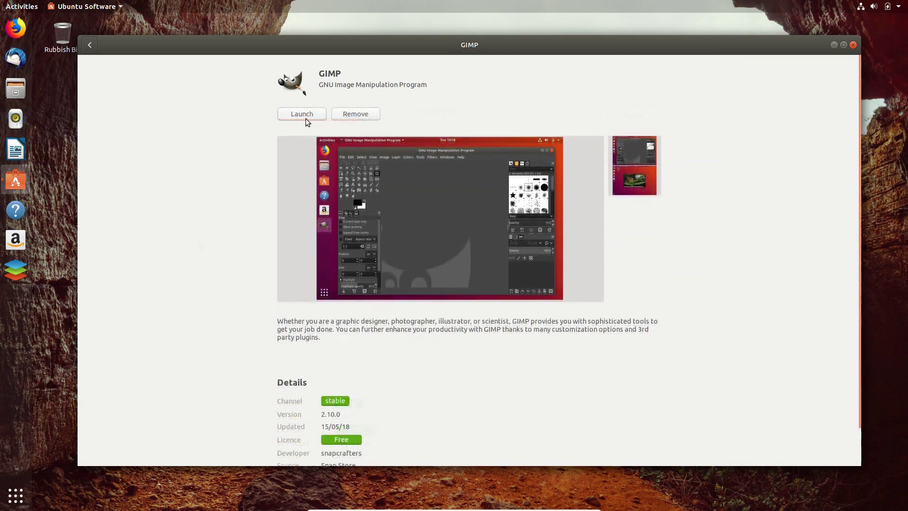
# Step: Launch GIMP from its Ubuntu Software page and maximise the GIMP window
pyautogui.click(306, 119)
pyautogui.click(833, 44)
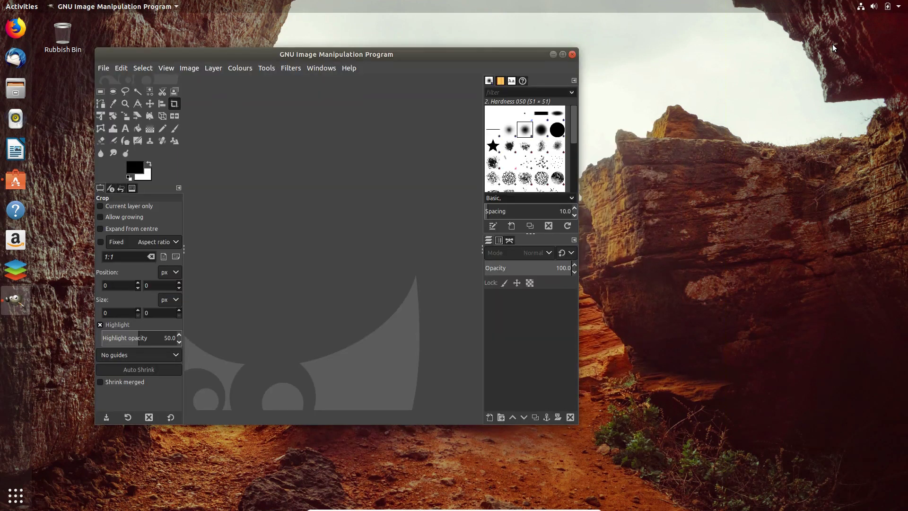
pyautogui.click(563, 54)
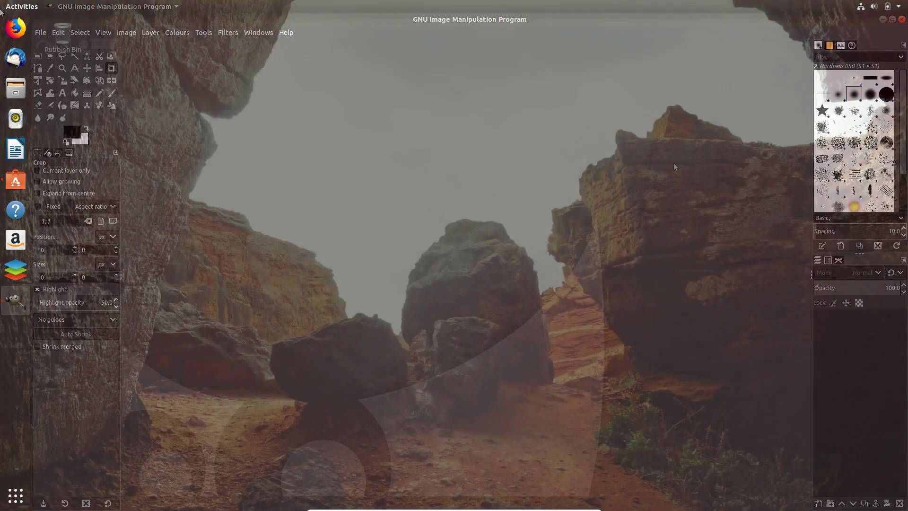
pyautogui.press('super')
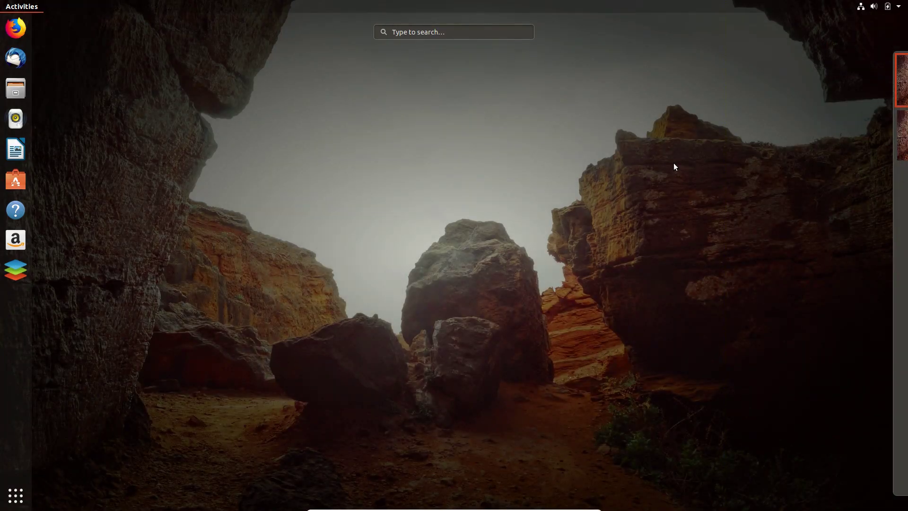
# Step: Search Activities for 'backups' and open the Backups app
pyautogui.write('backups')
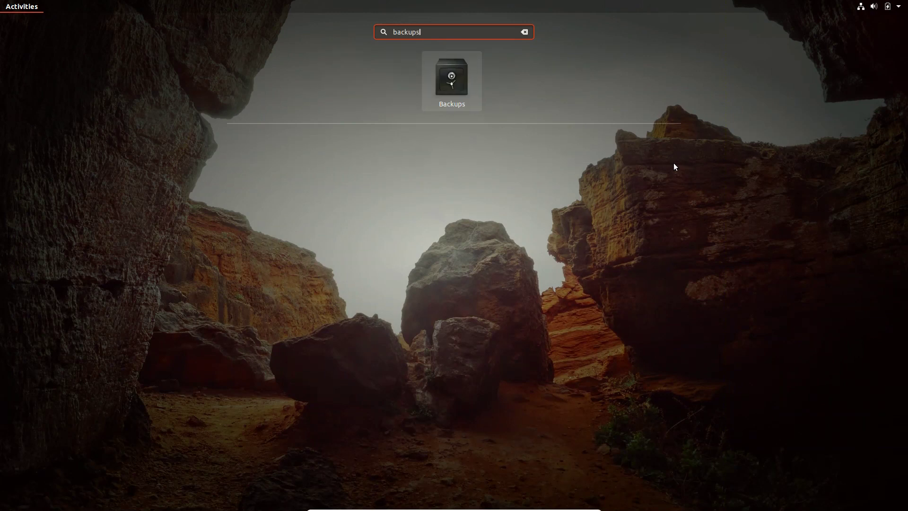
pyautogui.click(463, 86)
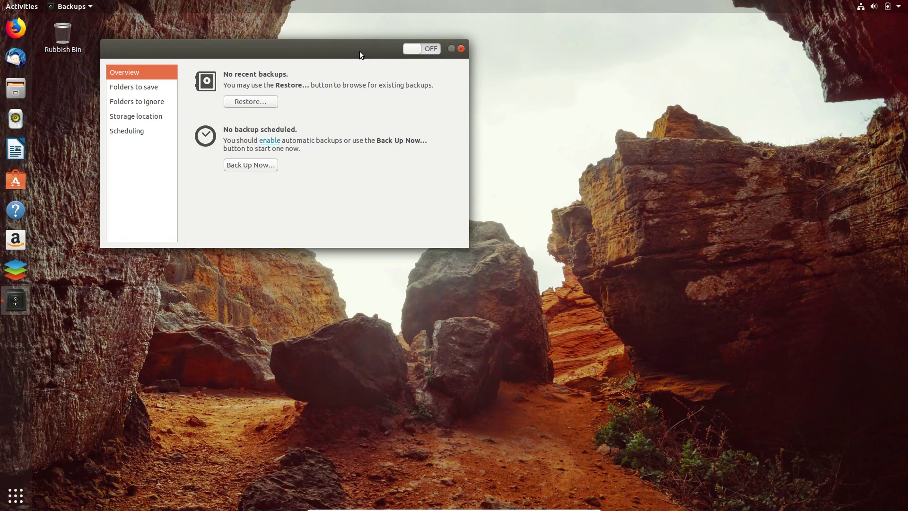
# Step: Centre the Backups window and review the Folders to save and Folders to ignore lists
pyautogui.moveTo(360, 51); pyautogui.dragTo(605, 150)
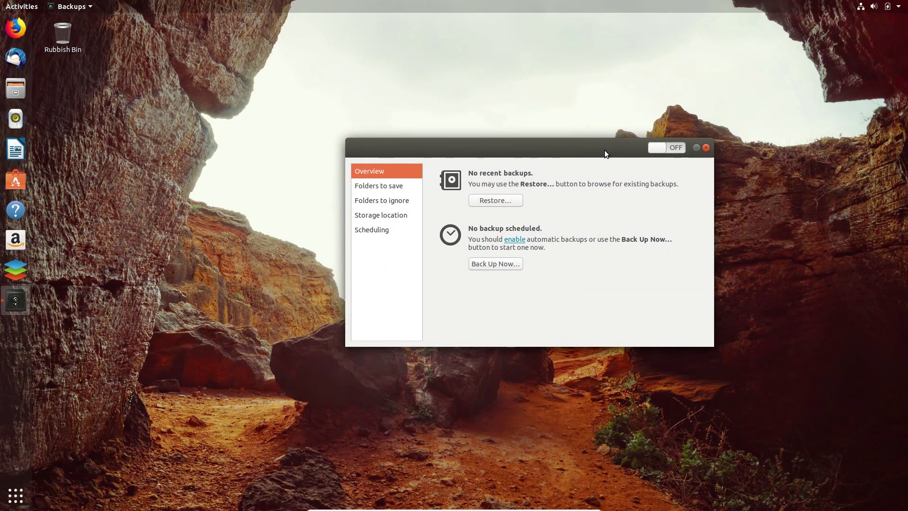
pyautogui.click(376, 185)
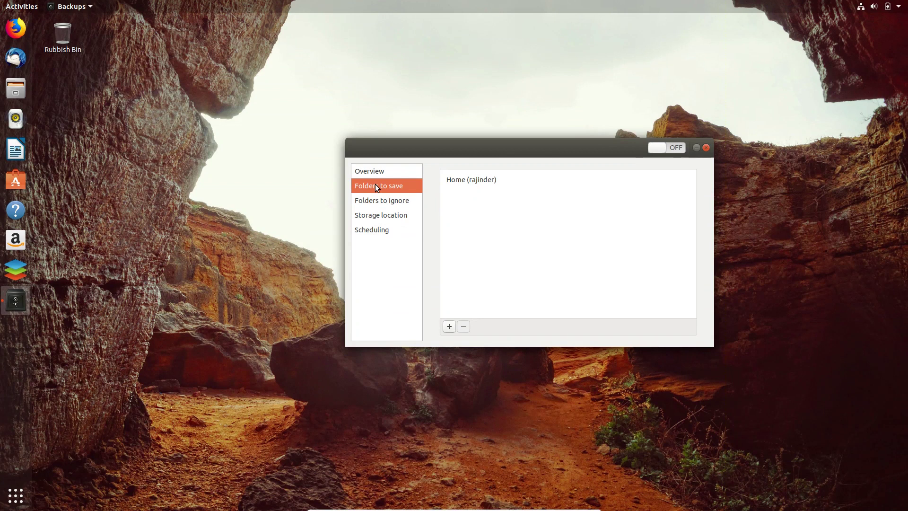
pyautogui.click(388, 208)
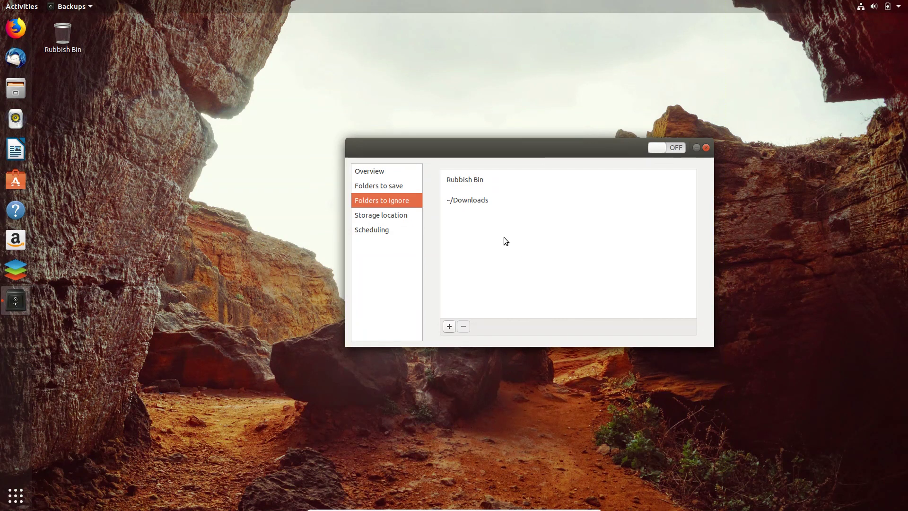
# Step: Check the Storage location choices, finishing on the Scheduling page
pyautogui.click(412, 219)
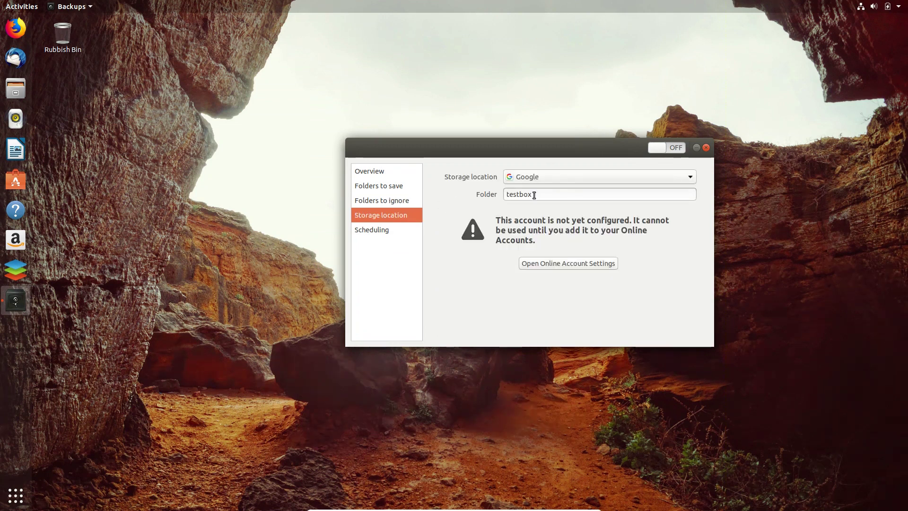
pyautogui.click(586, 177)
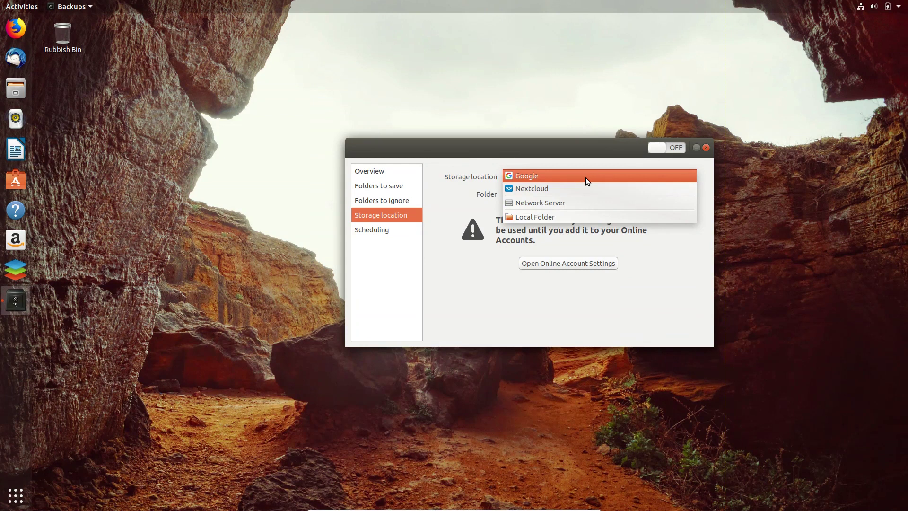
pyautogui.click(381, 228)
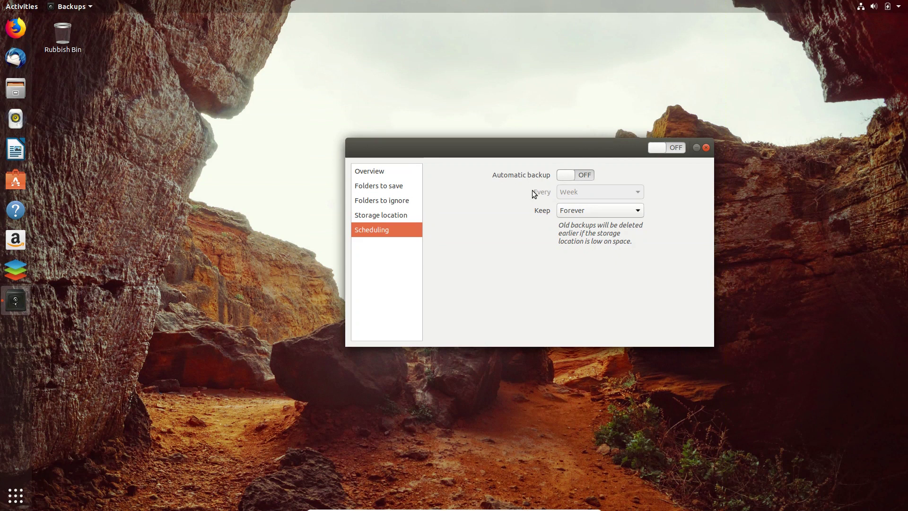
# Step: Turn on weekly automatic backups and authorise installing the duplicity and python-gi packages with the account password
pyautogui.click(581, 175)
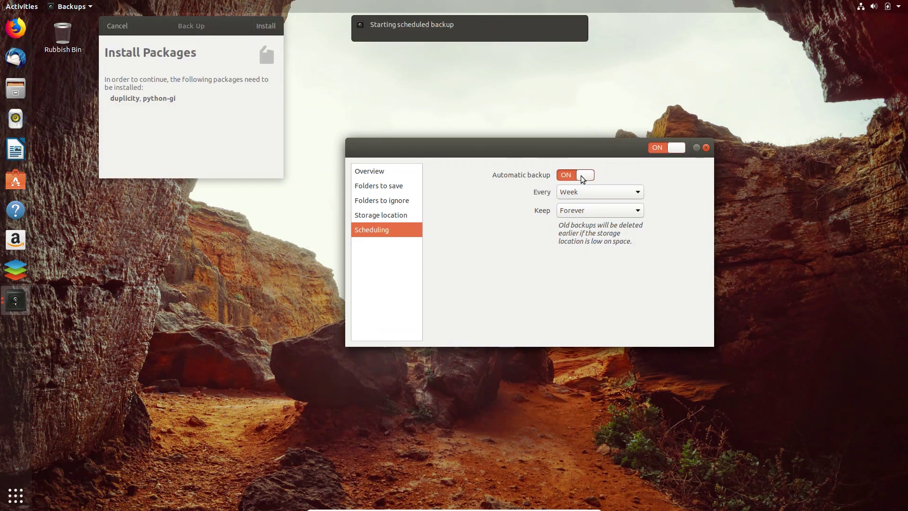
pyautogui.click(266, 26)
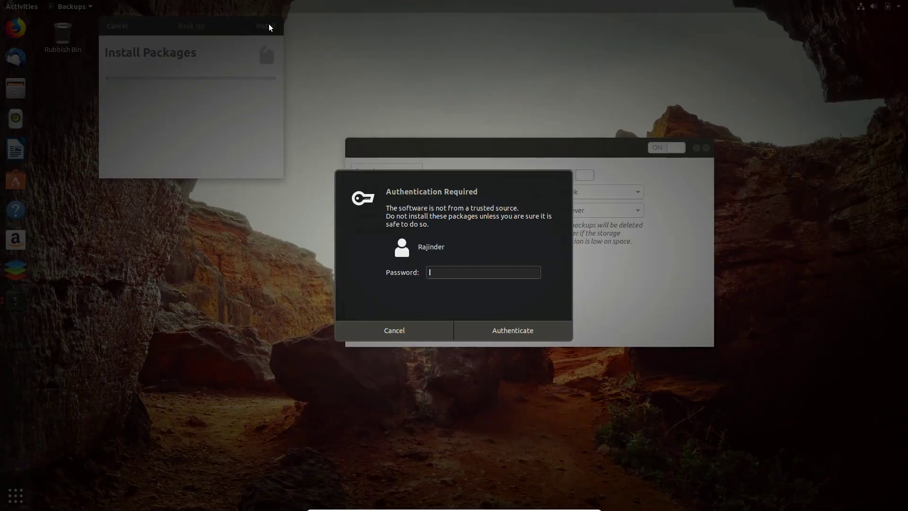
pyautogui.write('*****')
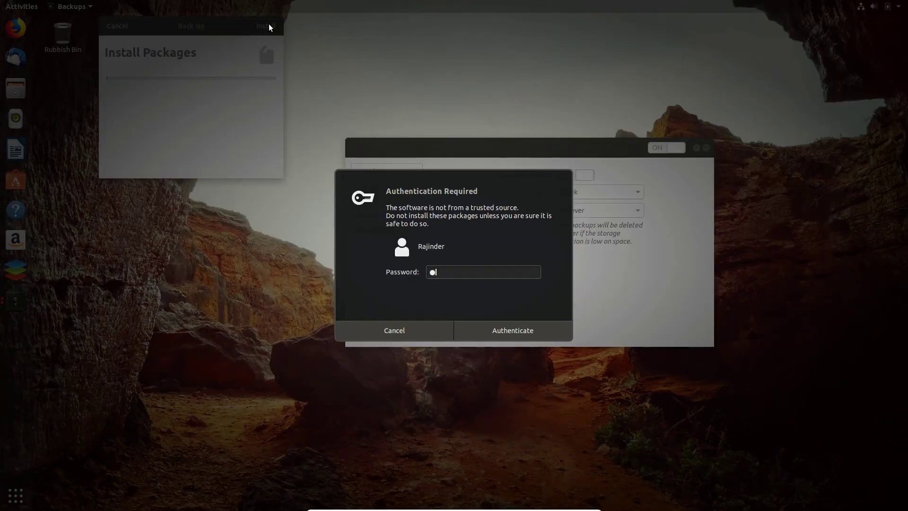
pyautogui.press('Return')
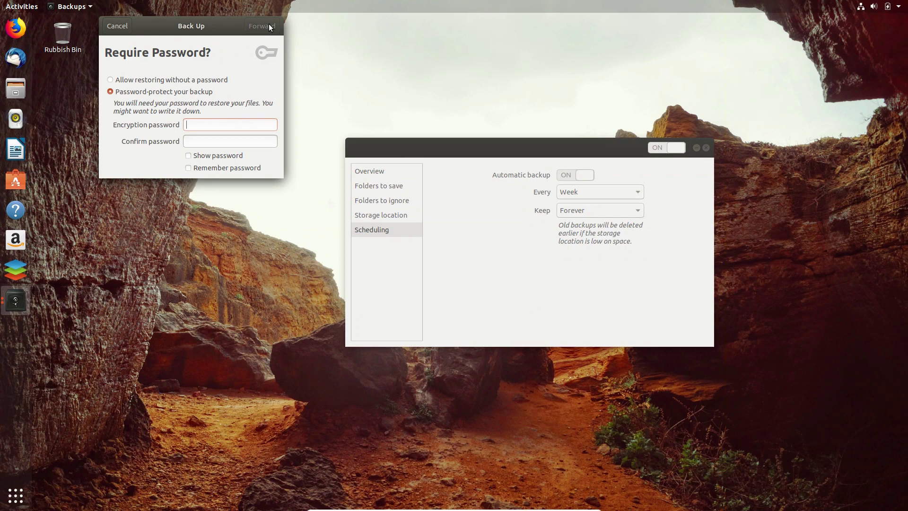
# Step: Allow restoring without a password and run the first backup
pyautogui.click(170, 95)
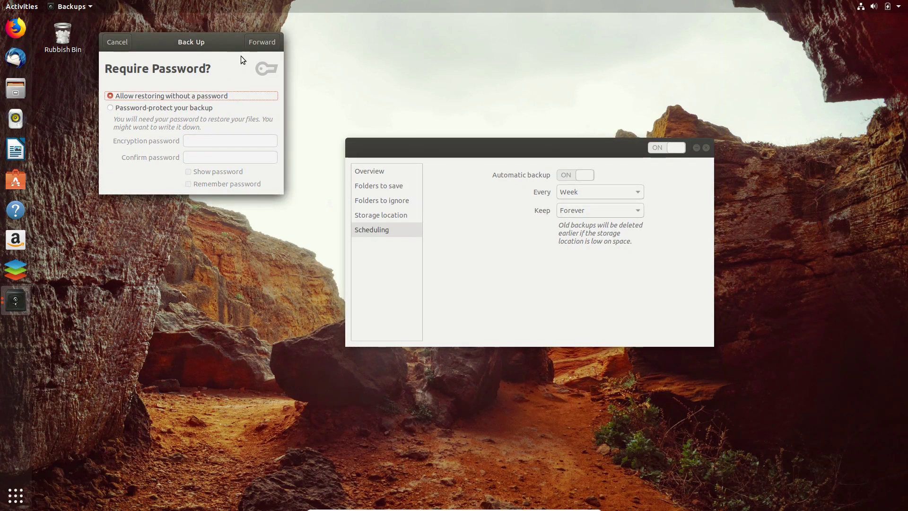
pyautogui.click(252, 45)
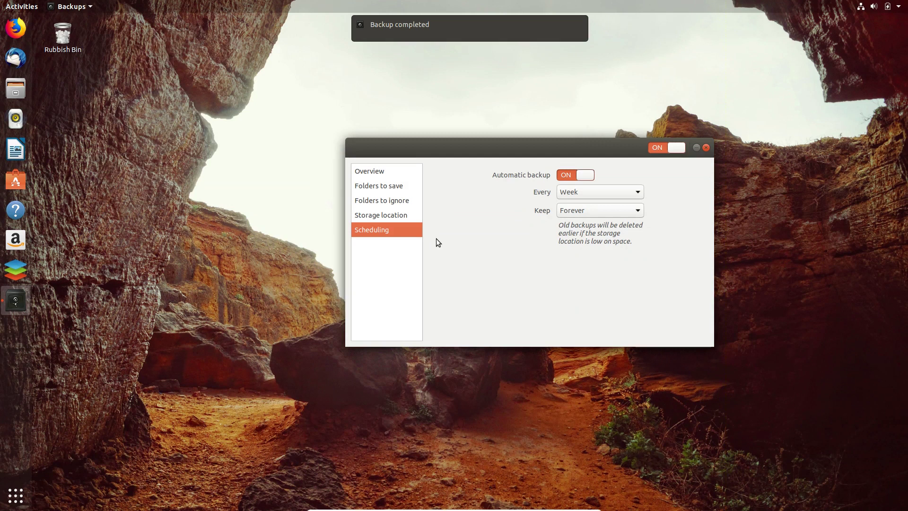
# Step: Step through the restore wizard to Restore to specific folder, cancel it, and close Backups
pyautogui.click(391, 174)
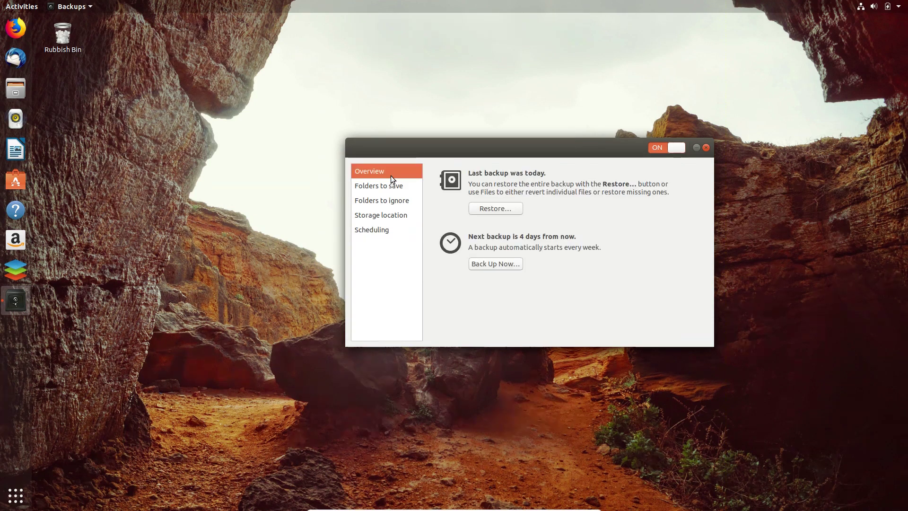
pyautogui.click(495, 207)
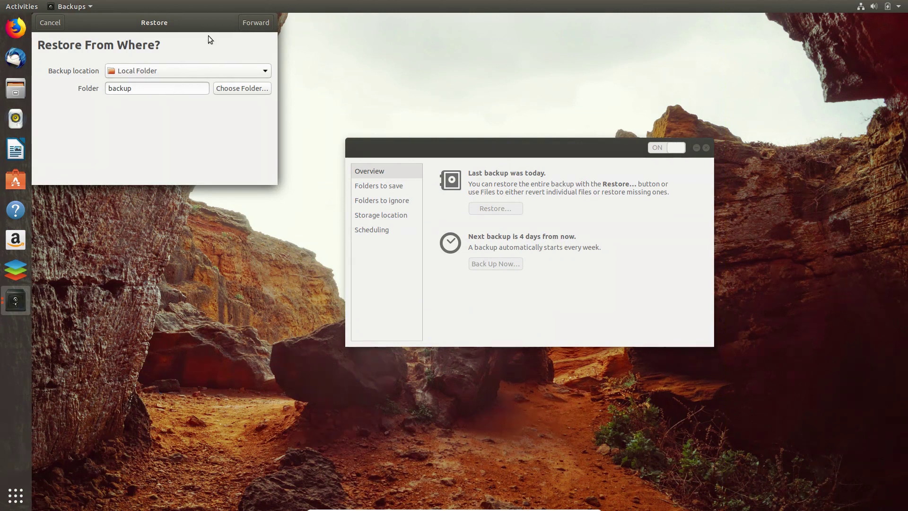
pyautogui.click(254, 22)
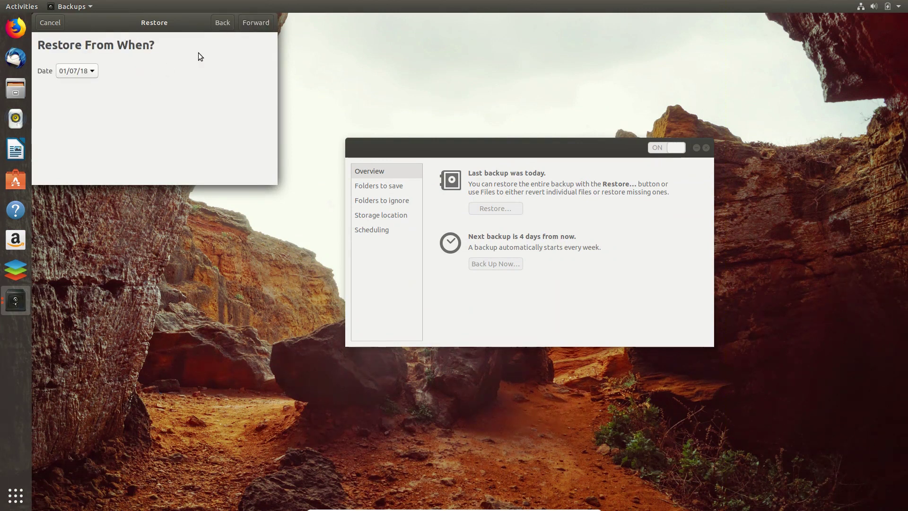
pyautogui.click(254, 26)
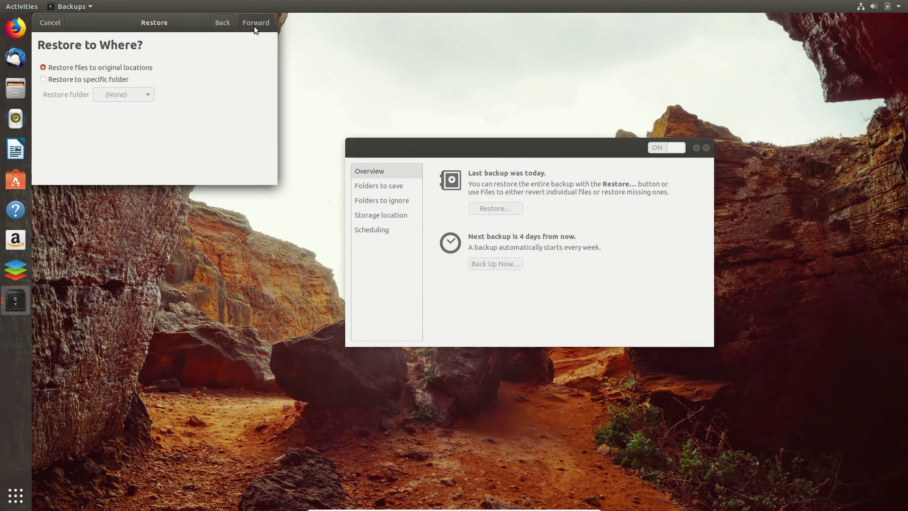
pyautogui.click(85, 79)
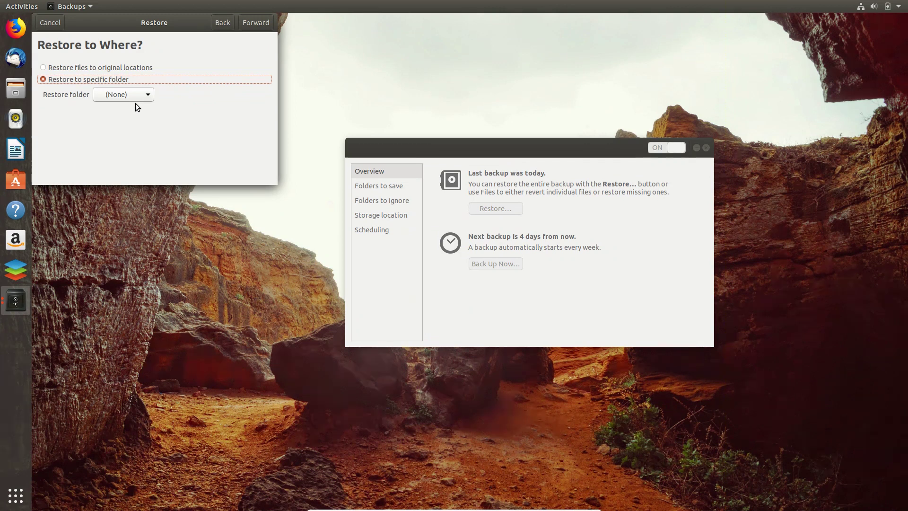
pyautogui.click(50, 22)
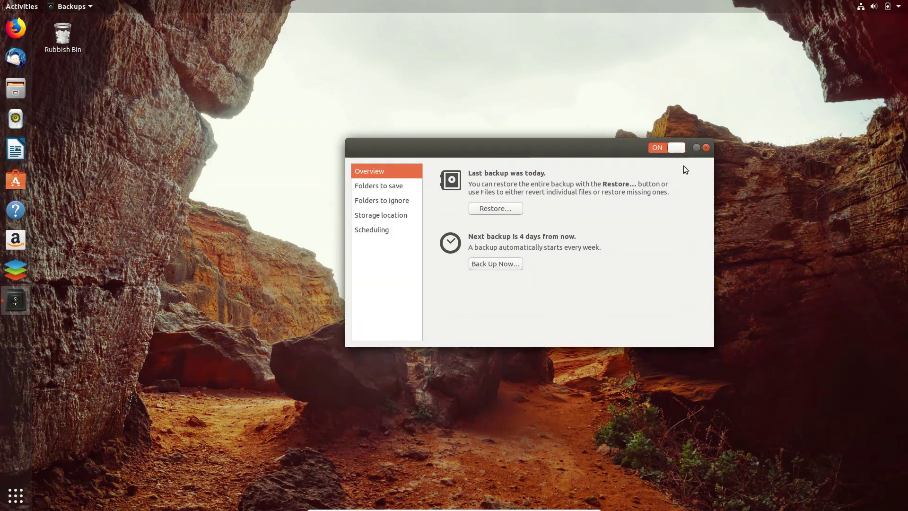
pyautogui.click(707, 149)
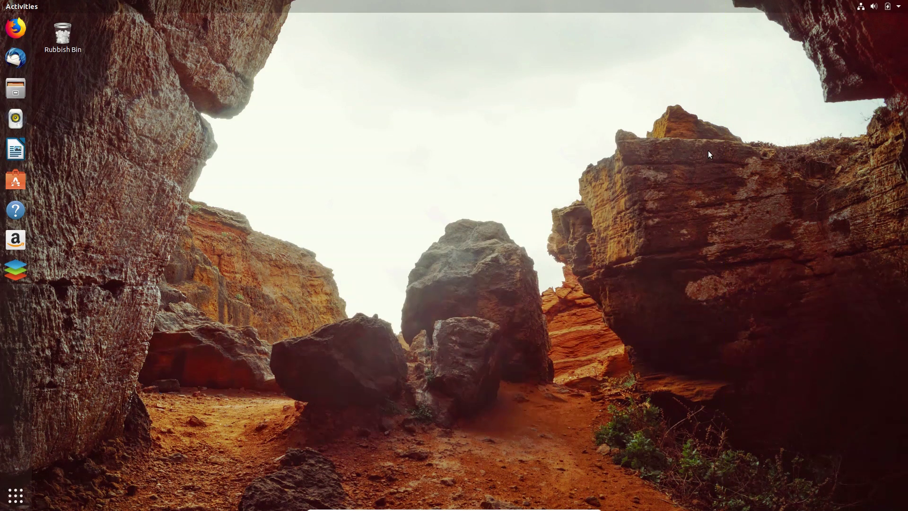